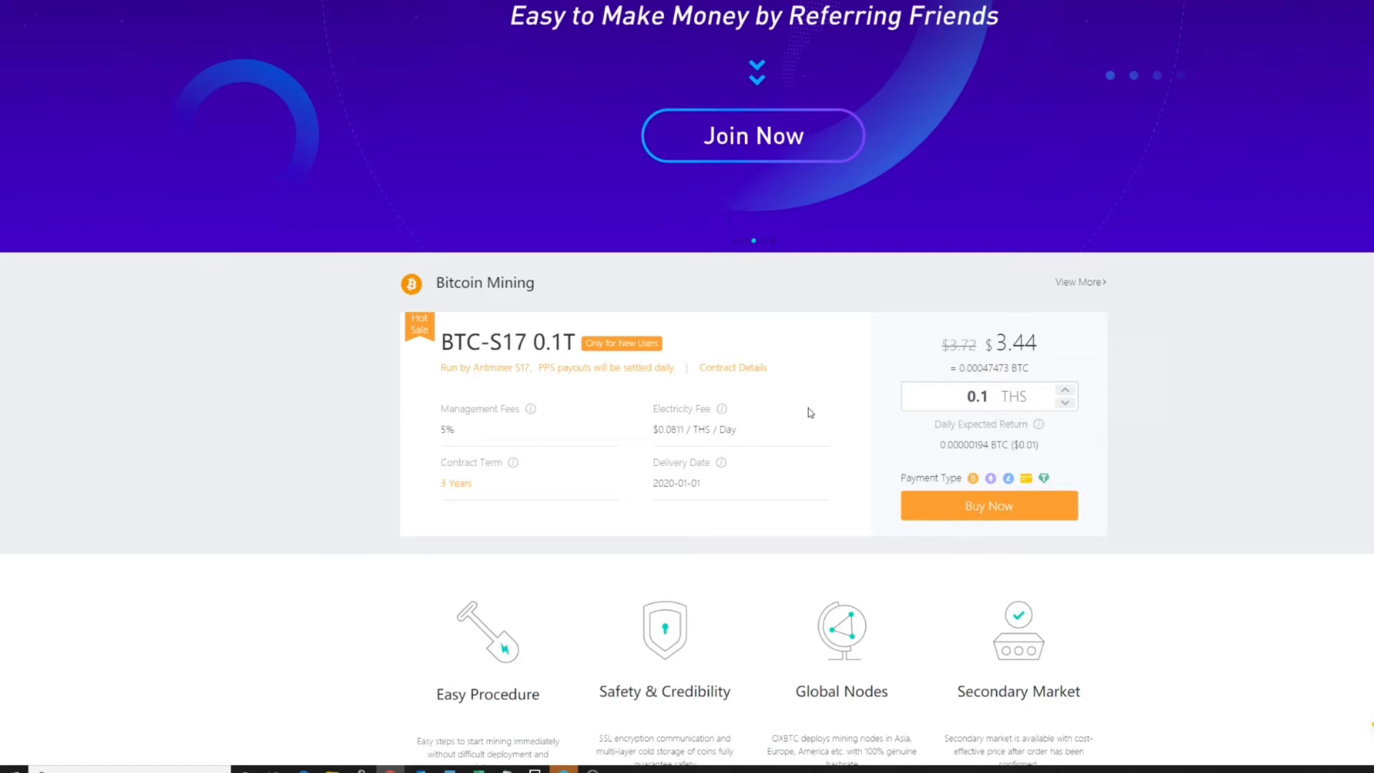
Step: Open the registration form and paste the saved e-mail address into the Email field
scroll(810, 413, up, 5)
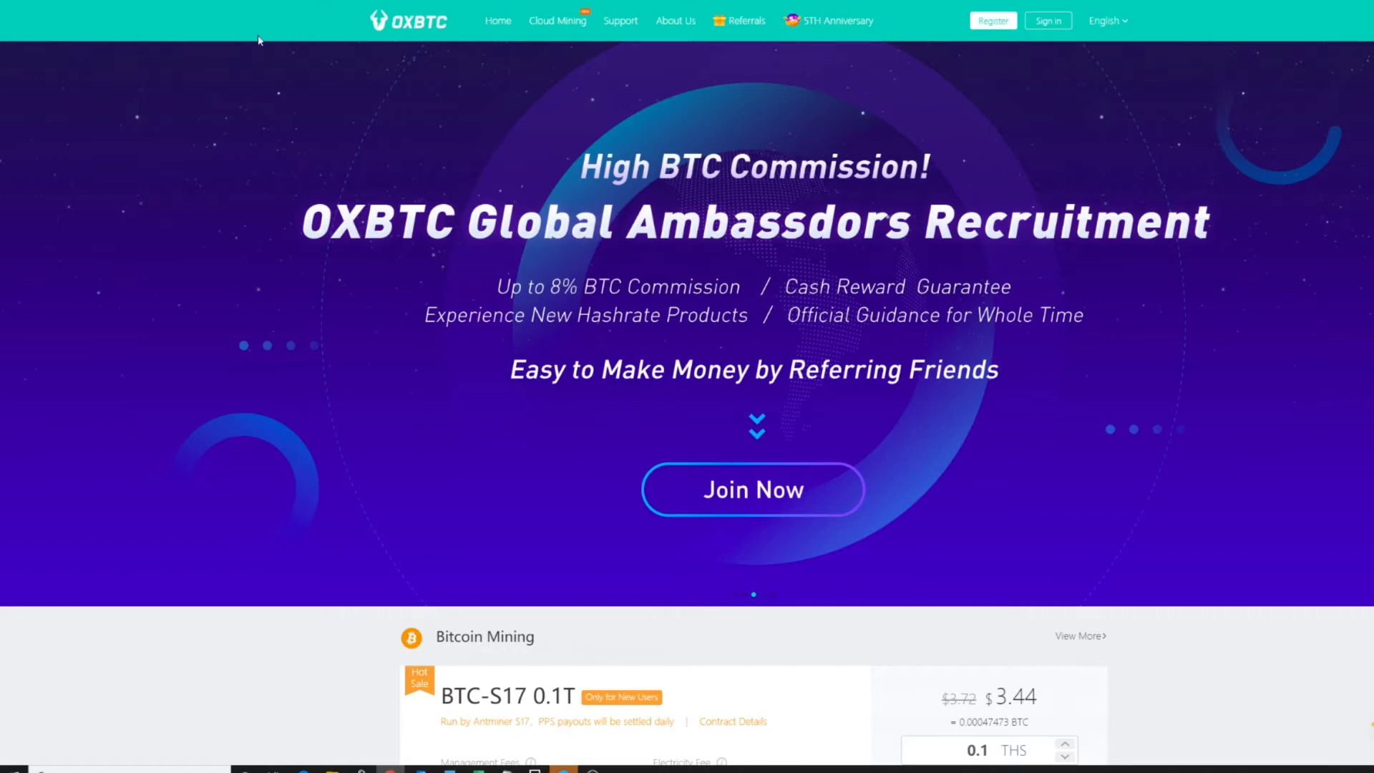
click(995, 22)
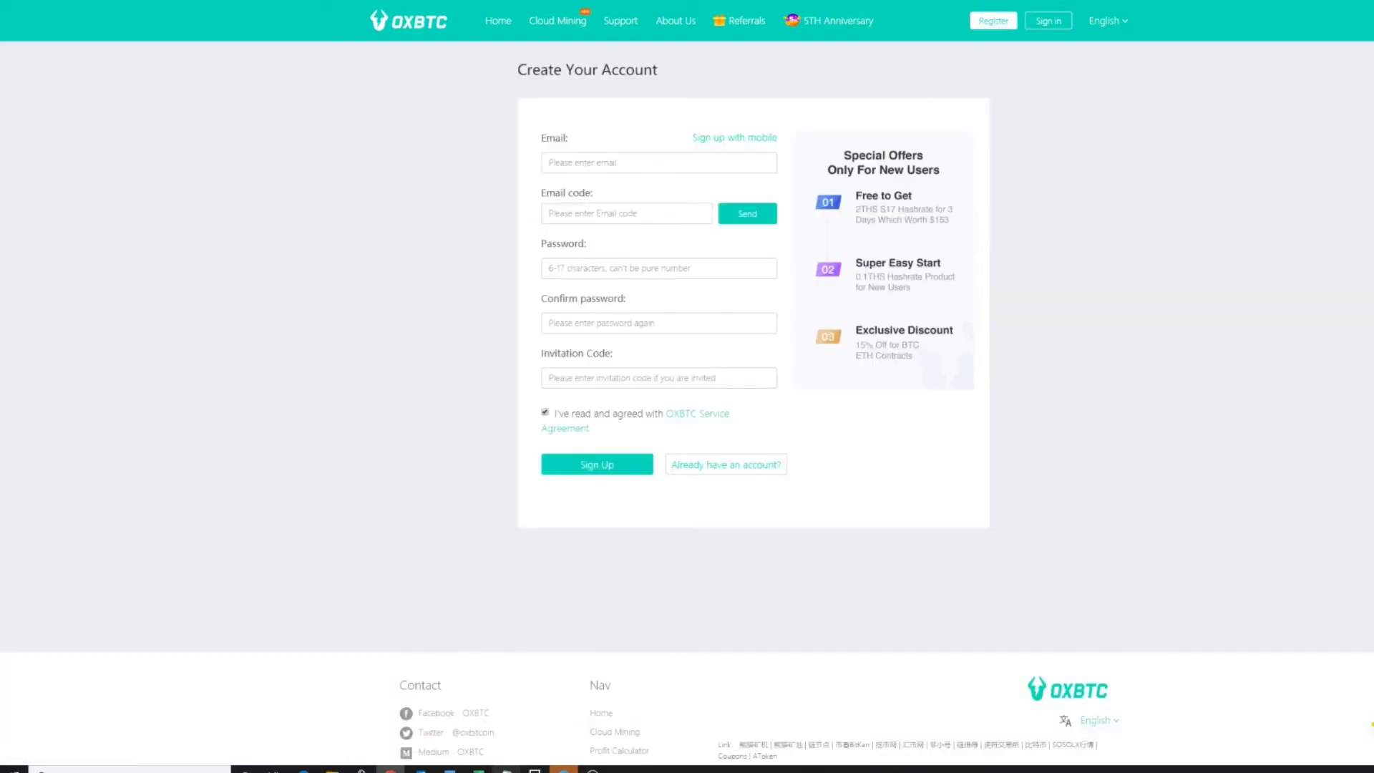
key(alt+Tab)
drag(548, 227, 389, 227)
key(ctrl+c)
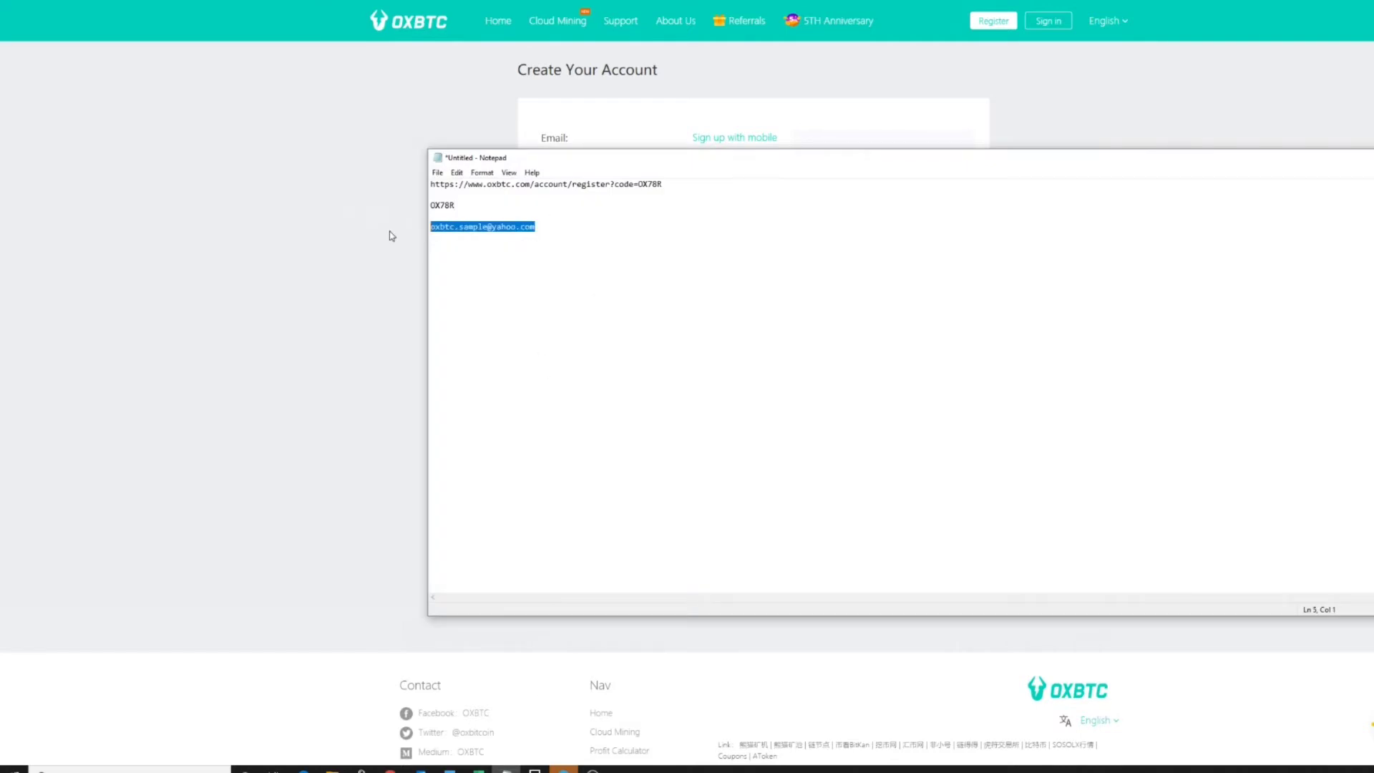
key(alt+Tab)
click(599, 164)
text(v)
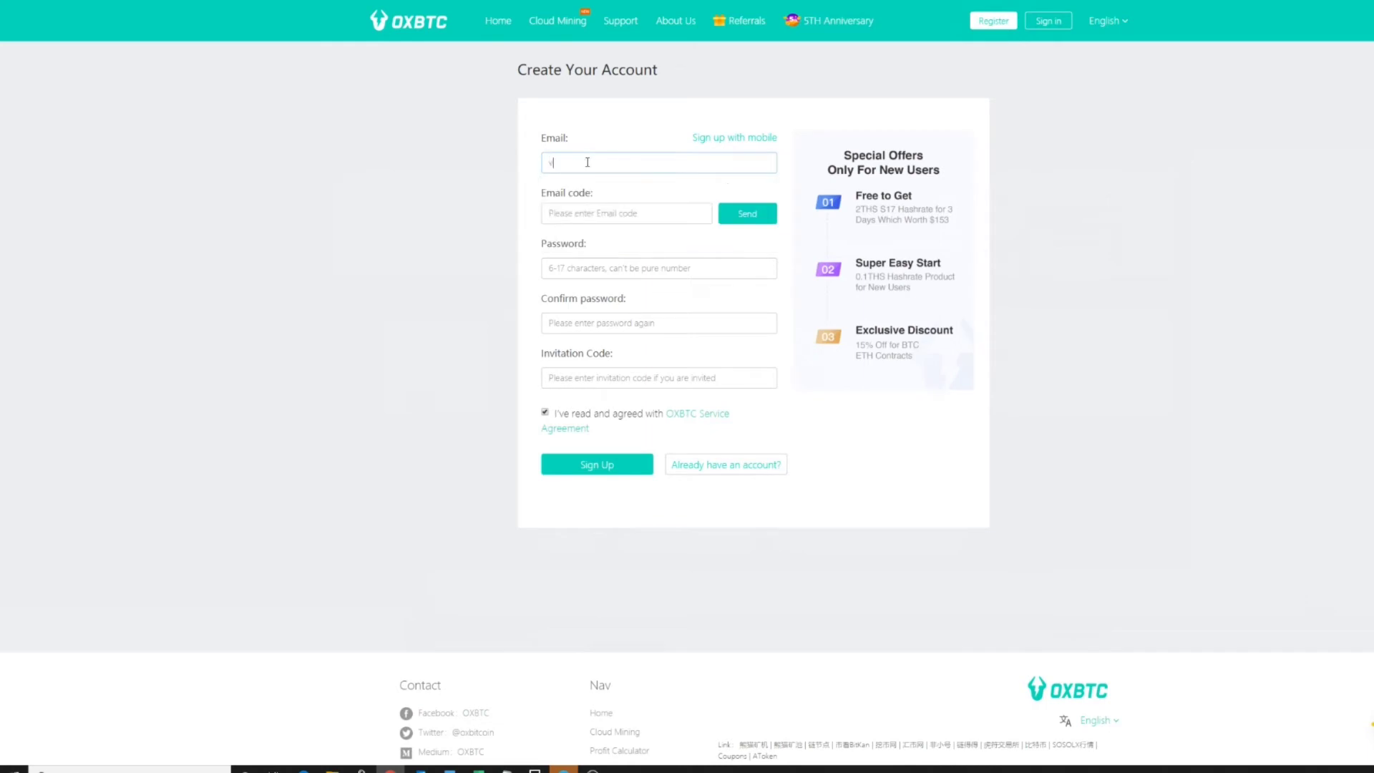
key(BackSpace)
key(ctrl+v)
click(563, 214)
click(451, 222)
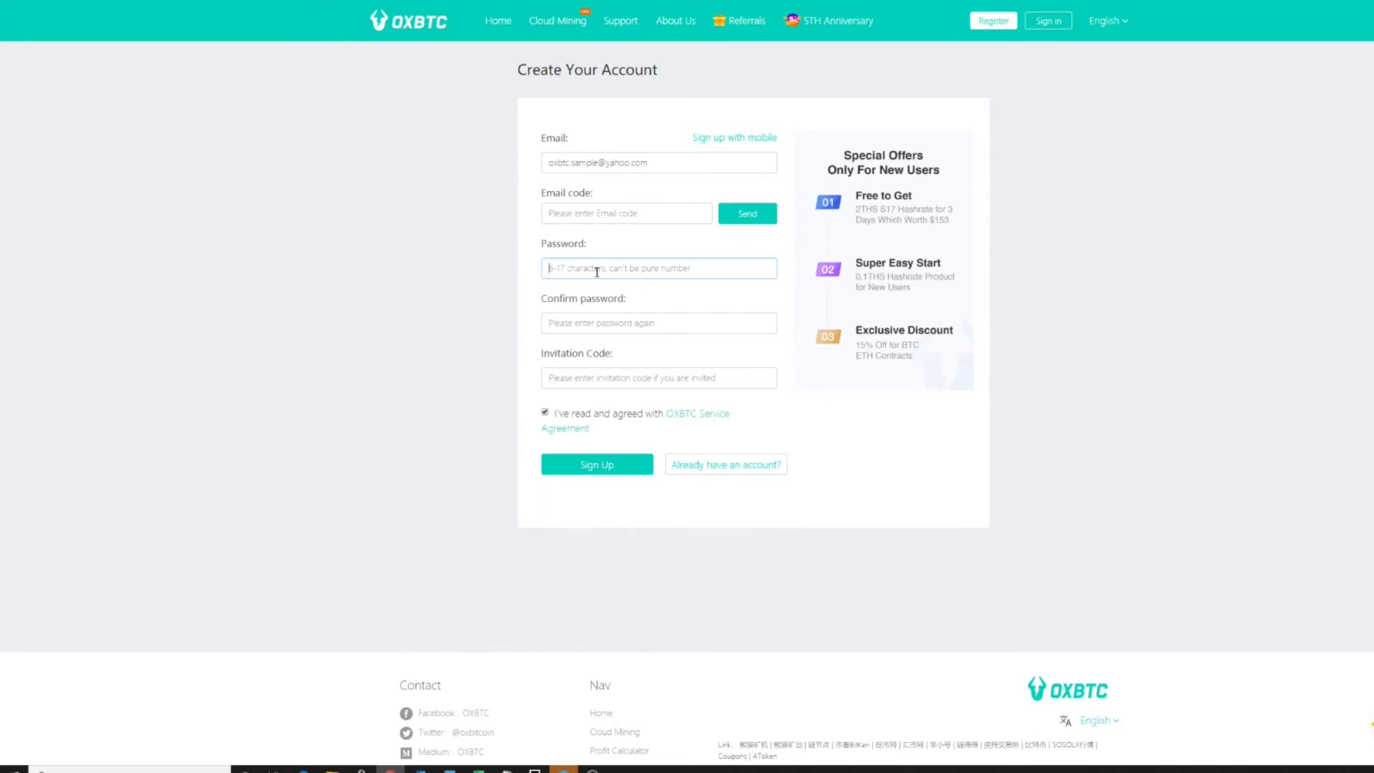
Step: Enter the account password and confirm it in the second password field
key(Tab)
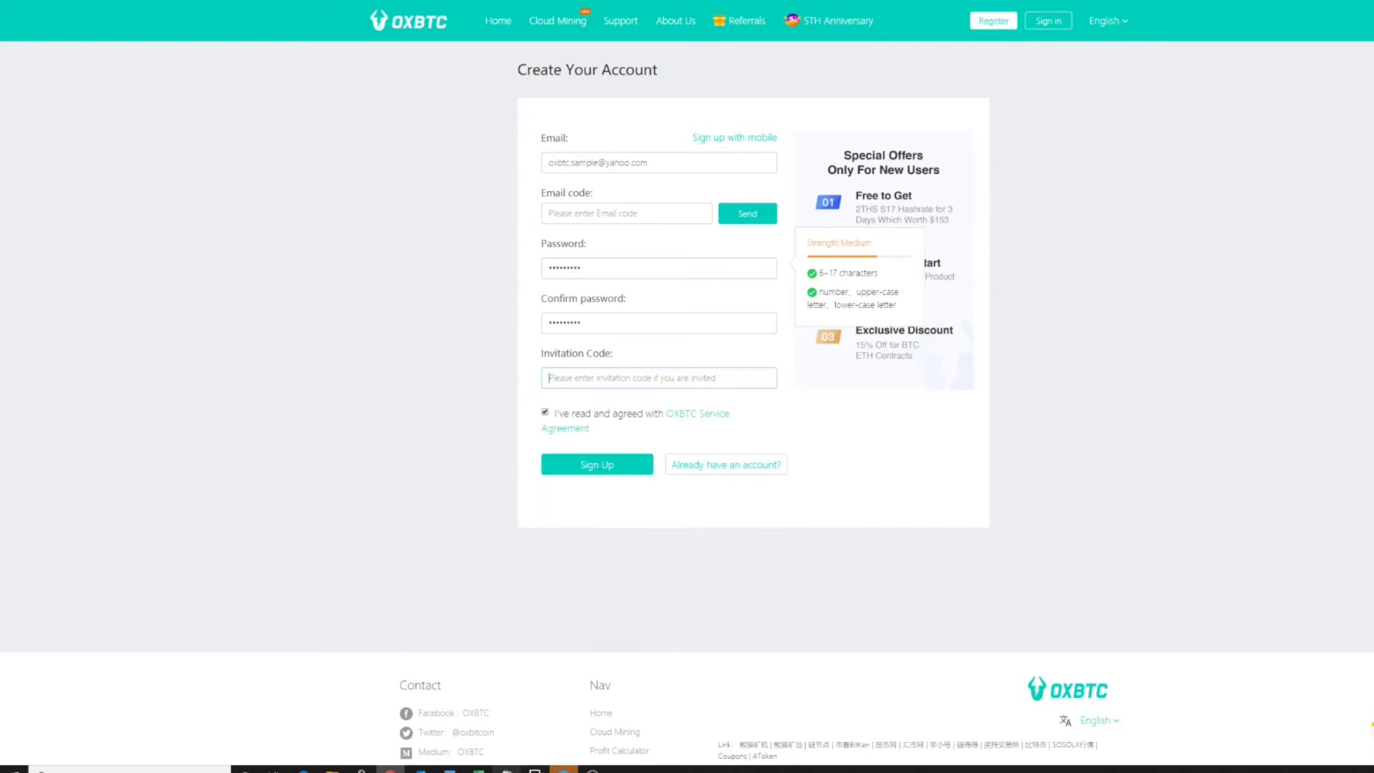
Step: Copy the referral invitation code from the saved notes into the Invitation Code field
click(507, 770)
drag(456, 205, 421, 207)
key(ctrl+c)
click(400, 207)
click(584, 380)
key(ctrl+v)
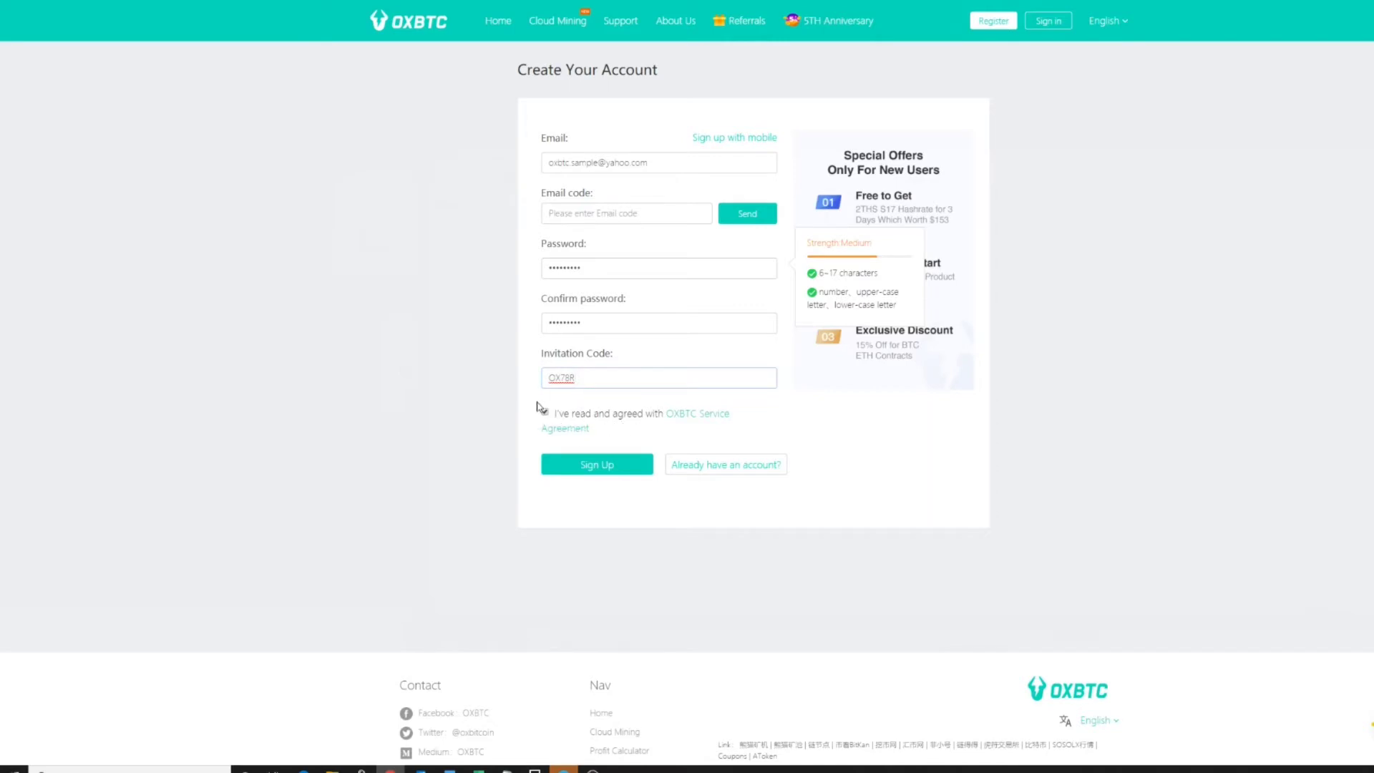
click(606, 216)
Step: Request the e-mail code, pass the slider puzzle, paste the code and submit sign-up
click(743, 217)
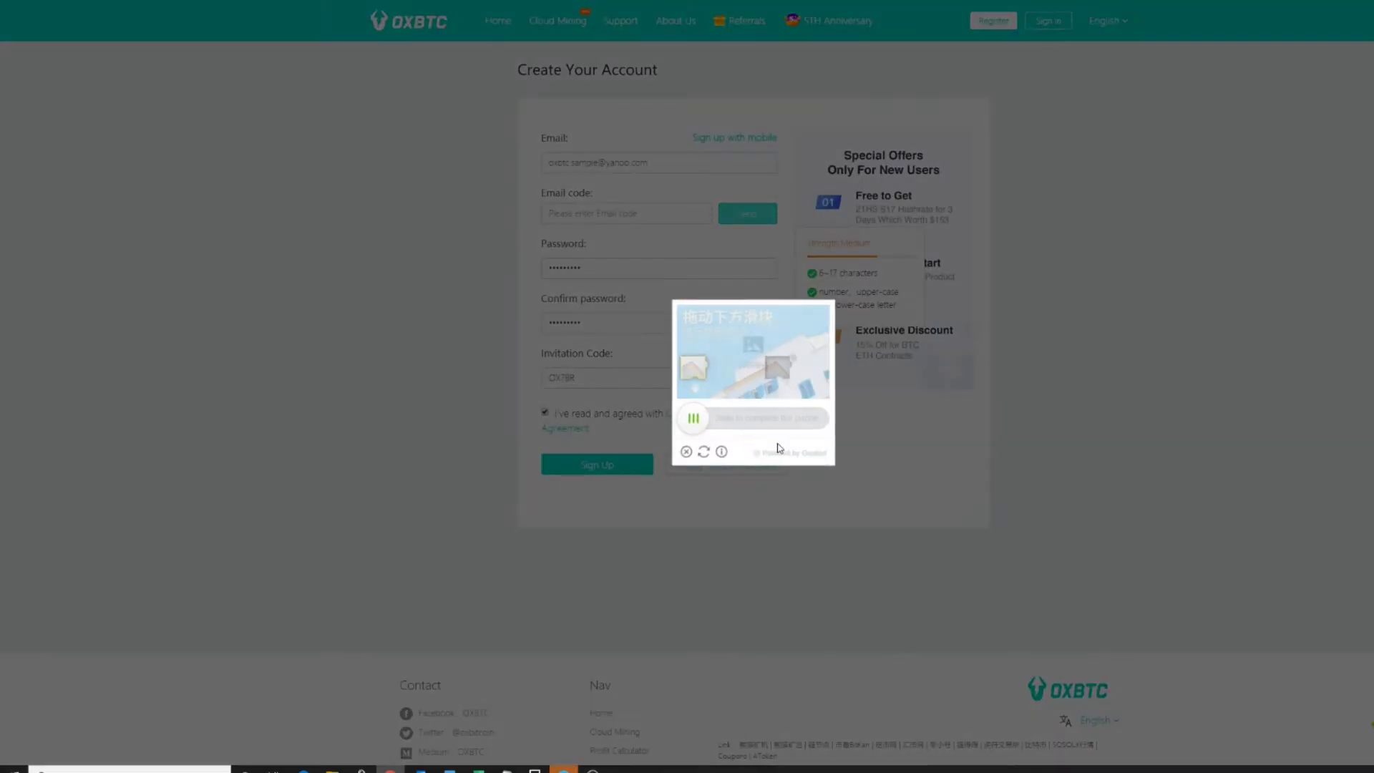
drag(694, 420, 788, 427)
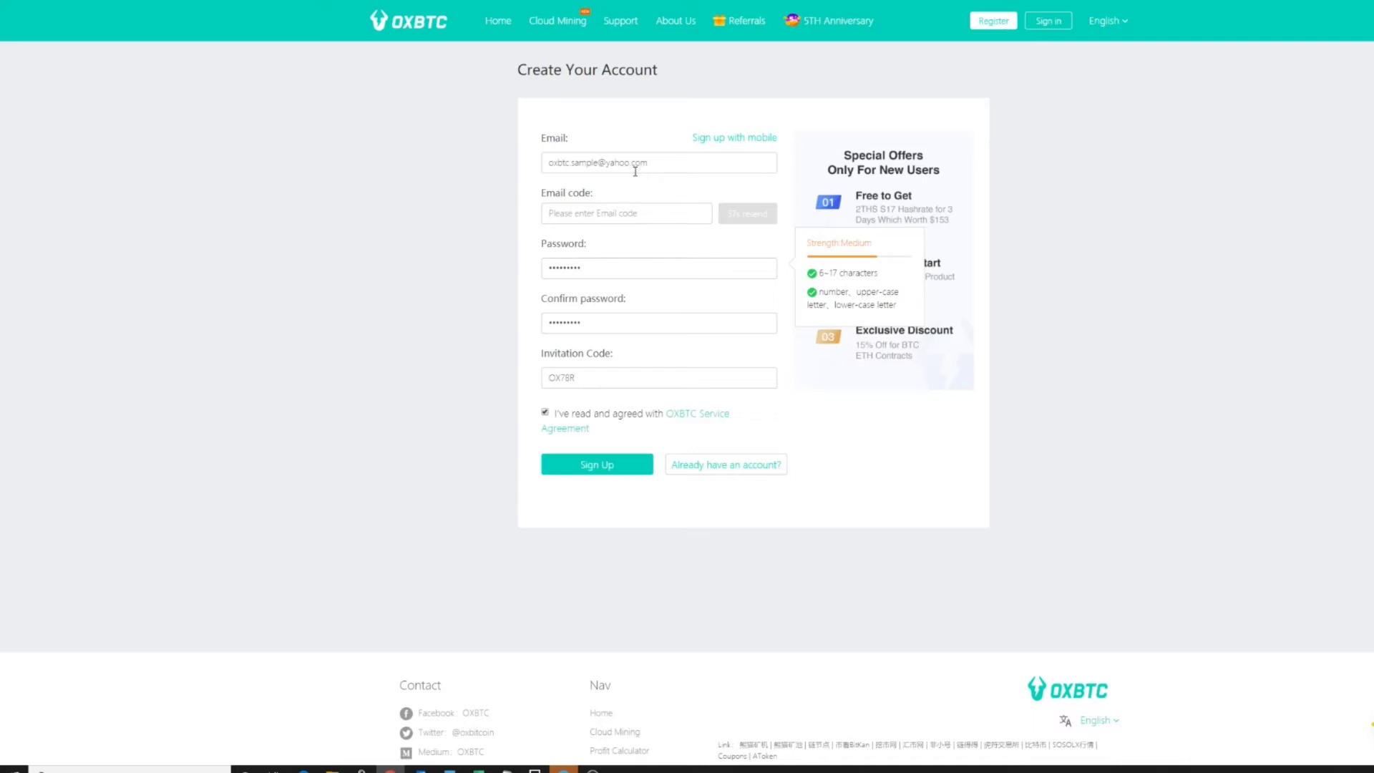
click(587, 221)
key(ctrl+v)
click(604, 467)
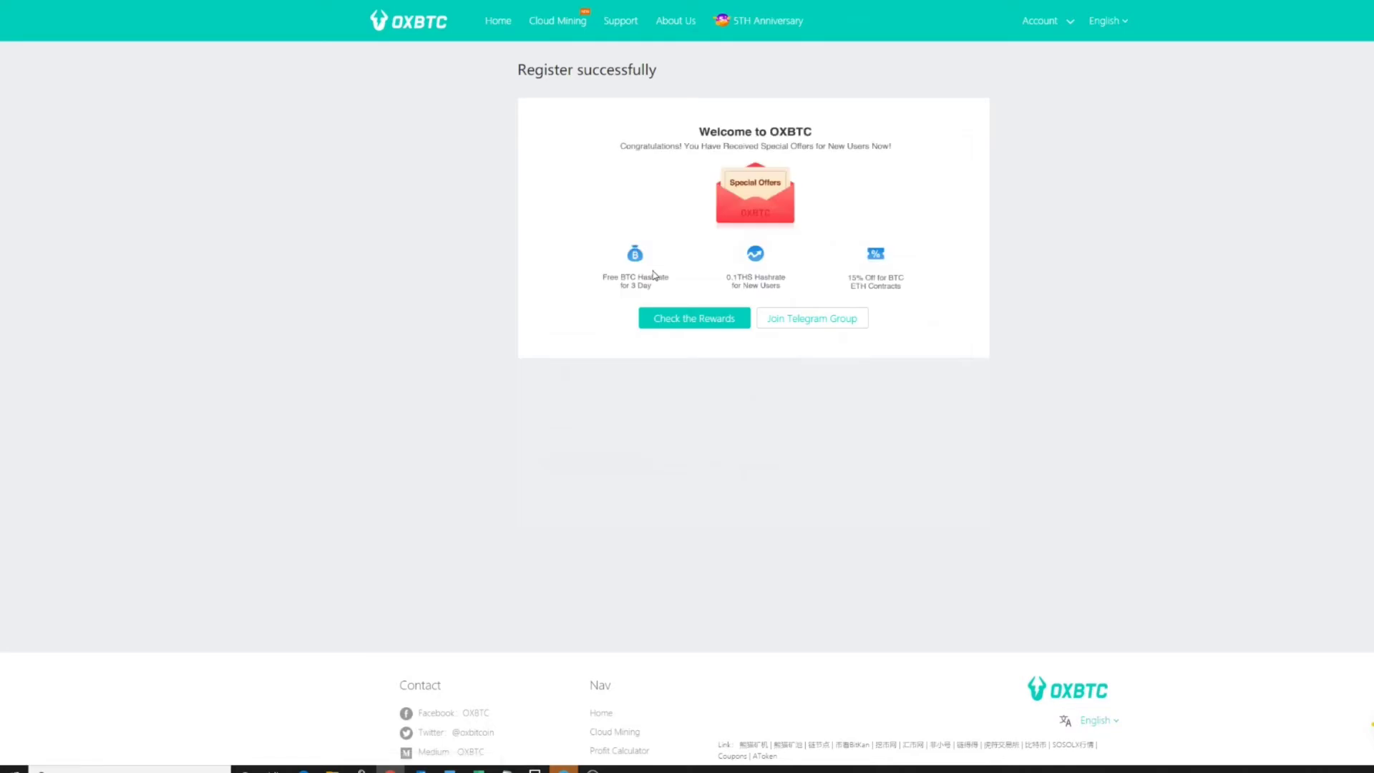
click(648, 315)
click(817, 322)
click(817, 322)
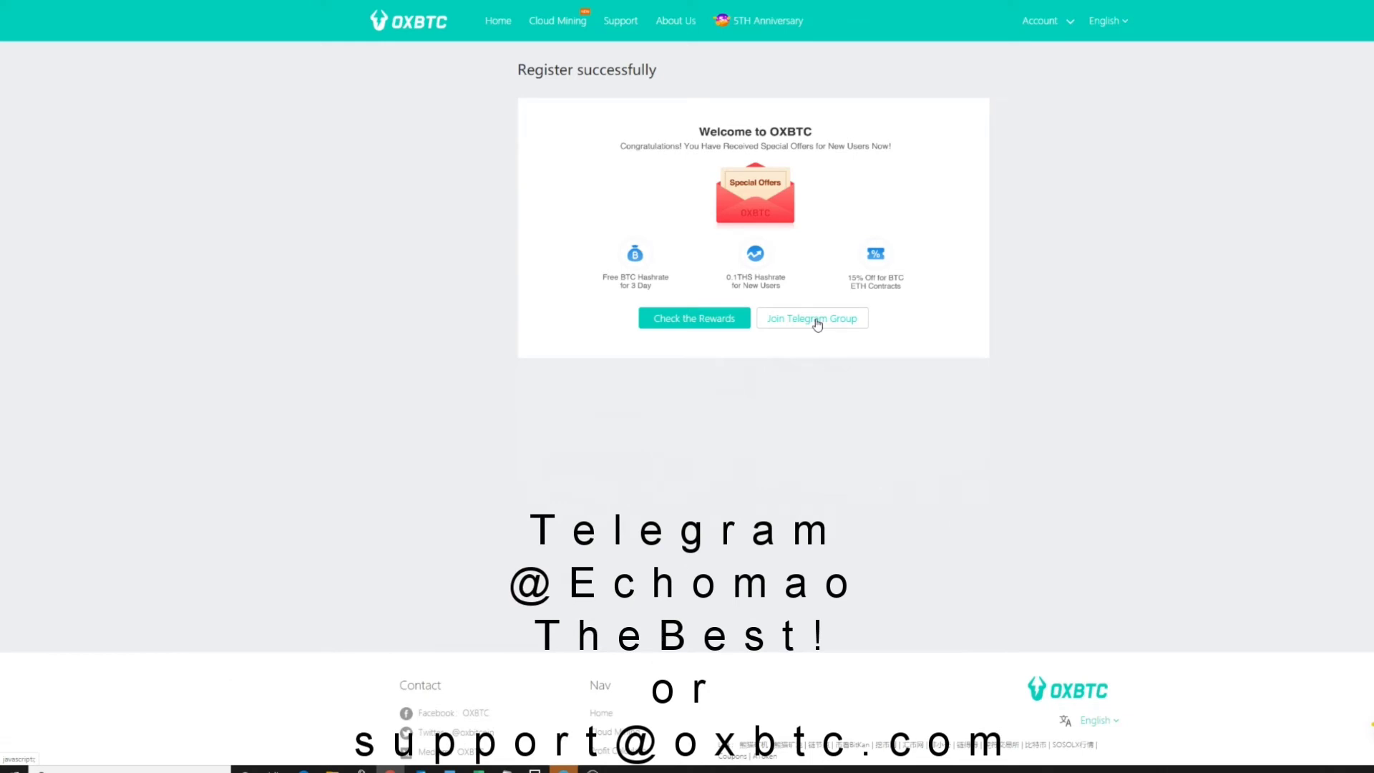
Step: Open My Rewards listing the 0.1T purchase right, a discount code and a 2T hashrate voucher
click(816, 322)
click(705, 324)
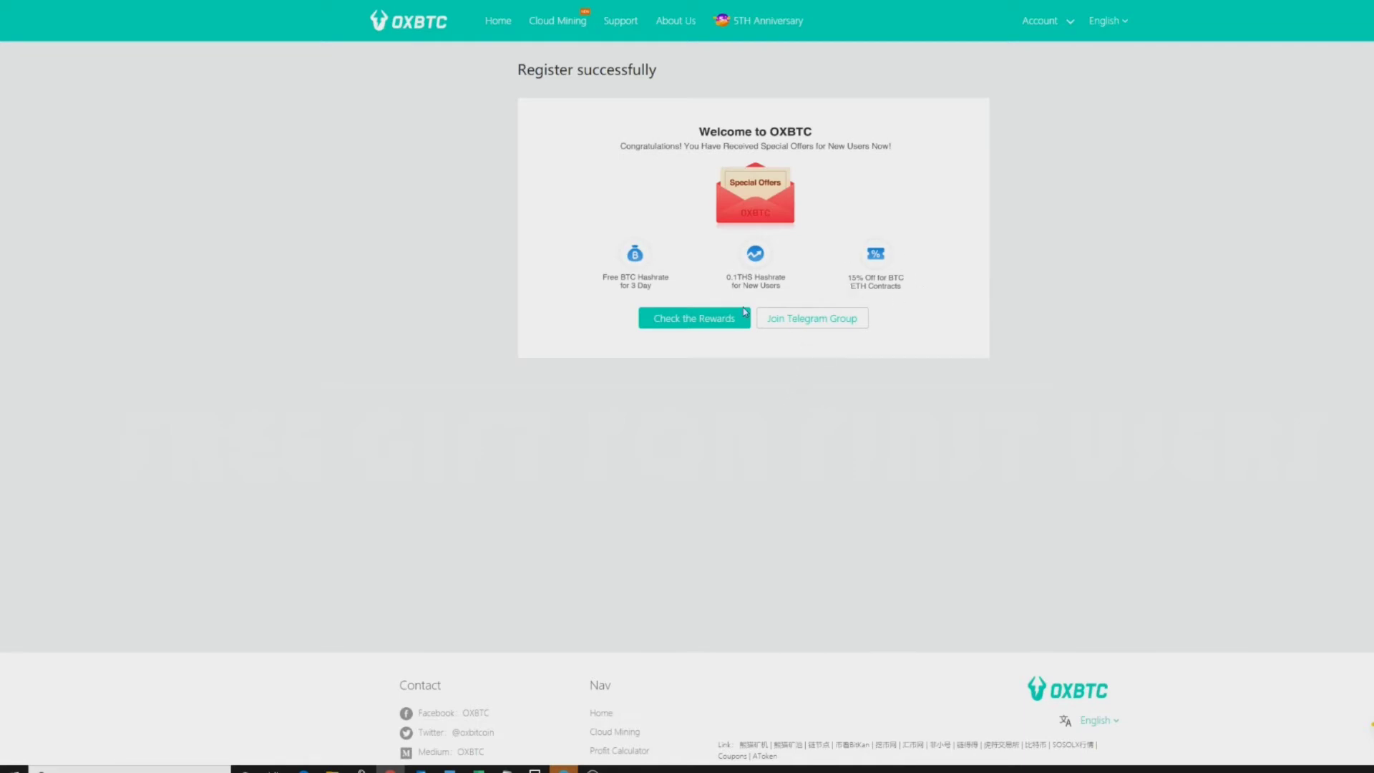
click(696, 323)
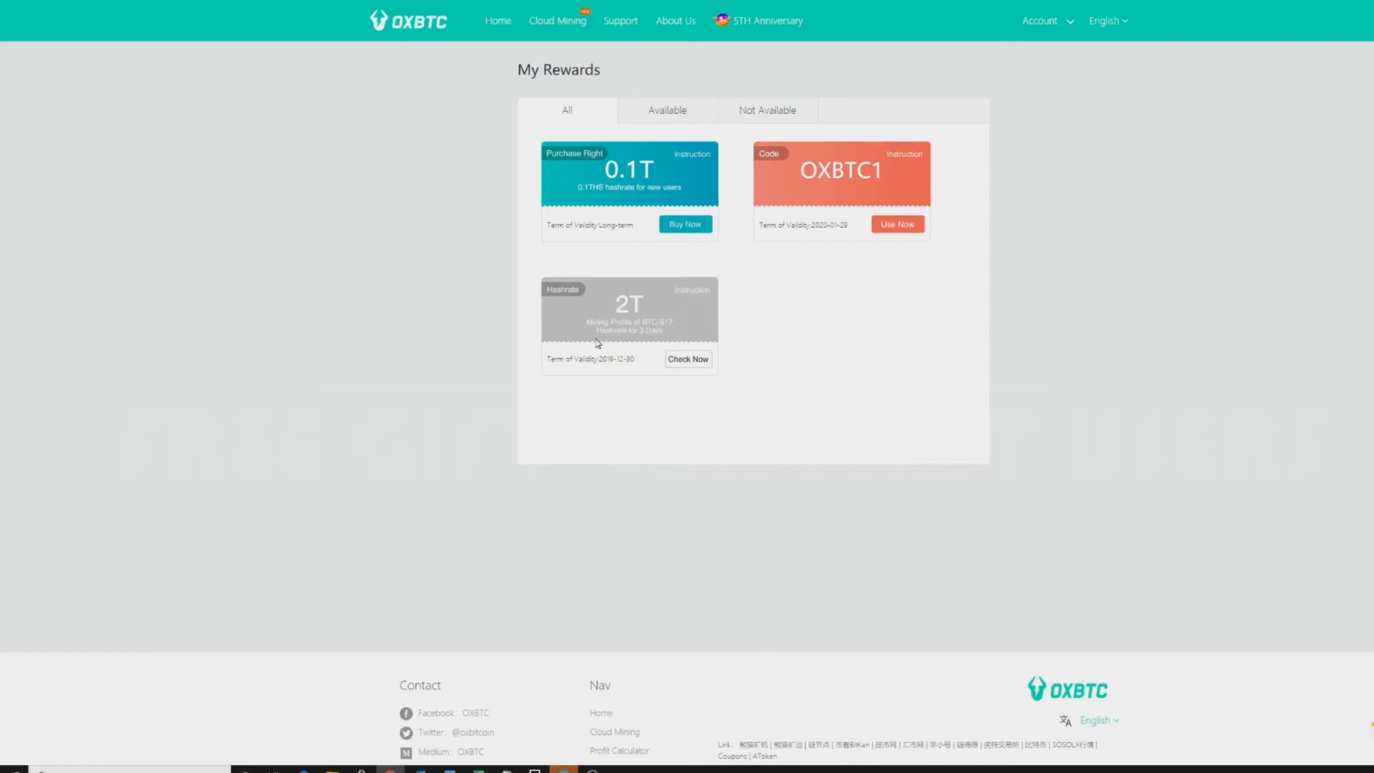
Step: Review the free 2T hashrate order, noting its $76.5 price and delivery date
click(691, 363)
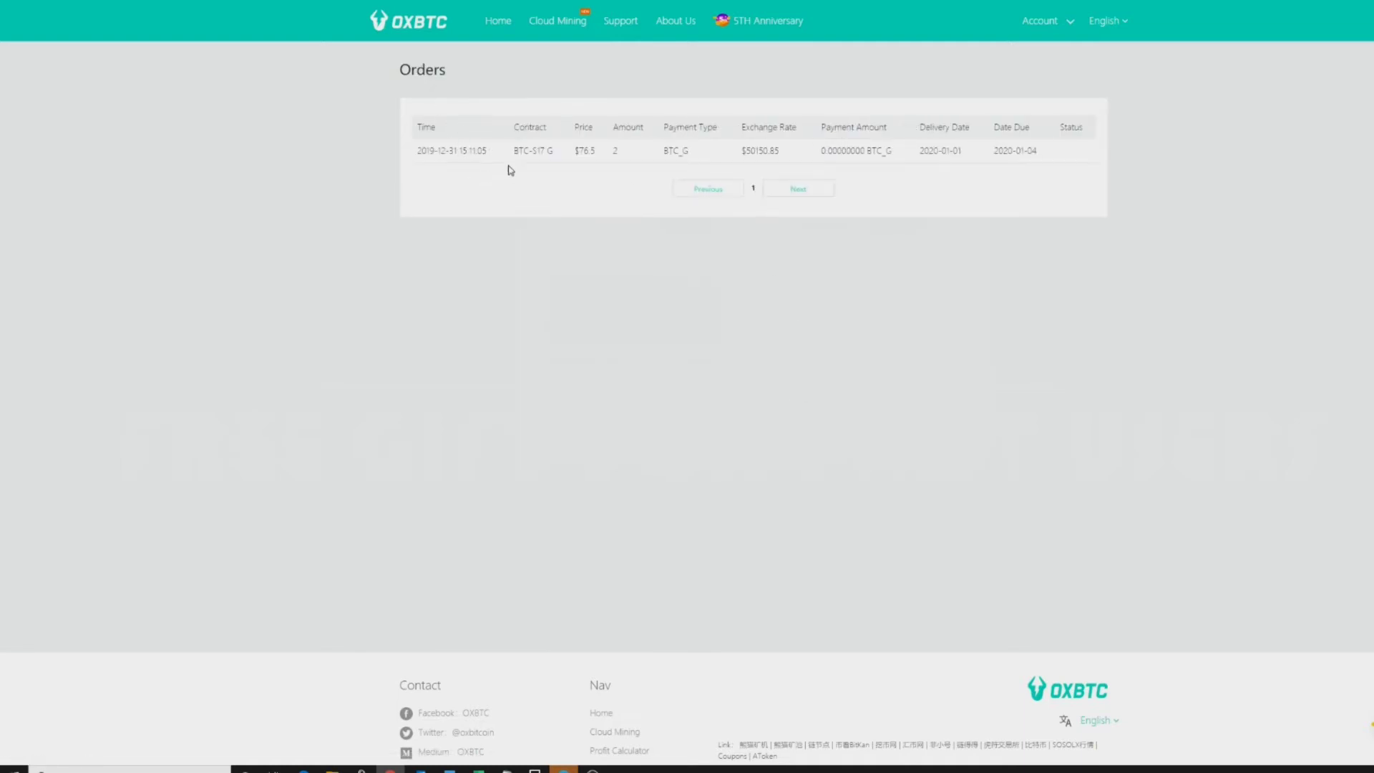
drag(577, 152, 595, 153)
drag(919, 152, 1044, 153)
Step: Return to My Rewards via the Account menu, then go to the Setting page
mouse_move(1061, 22)
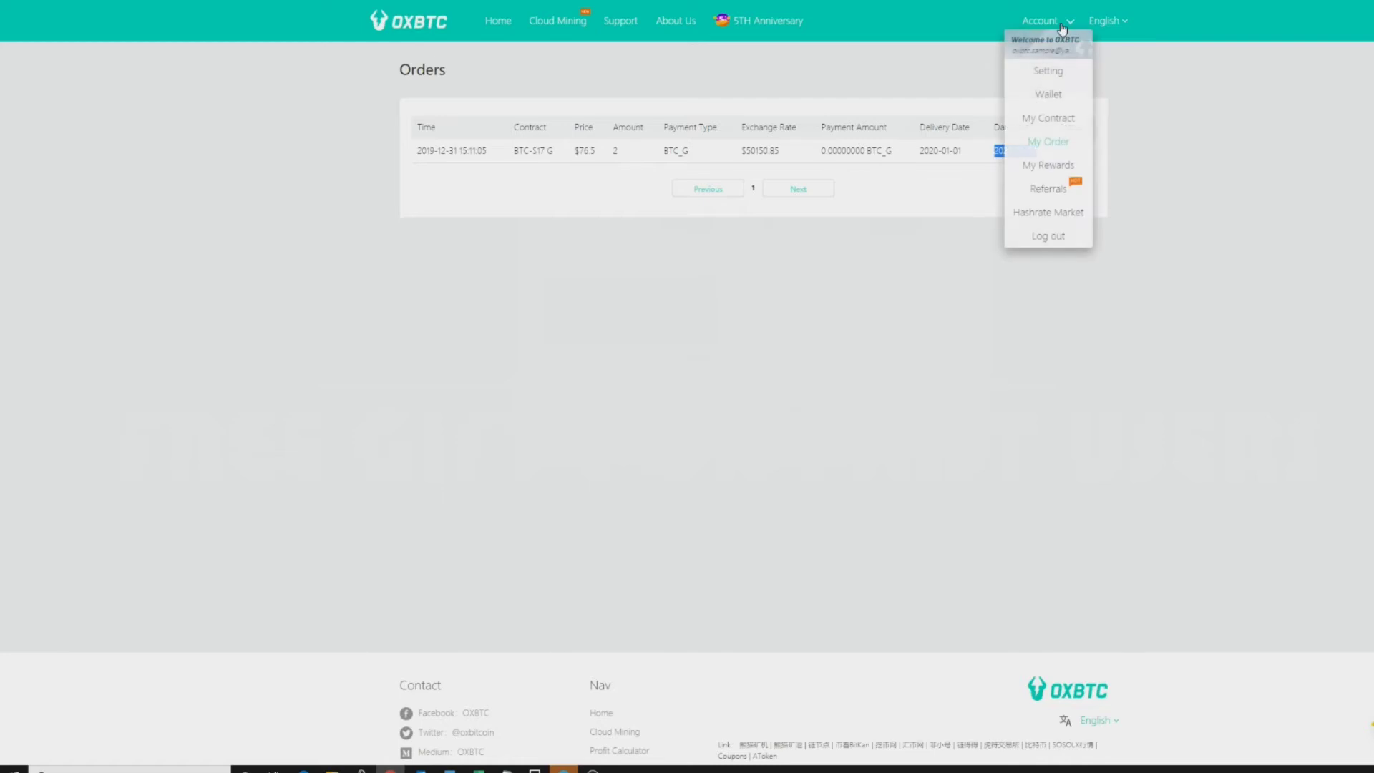
click(1044, 20)
click(1041, 166)
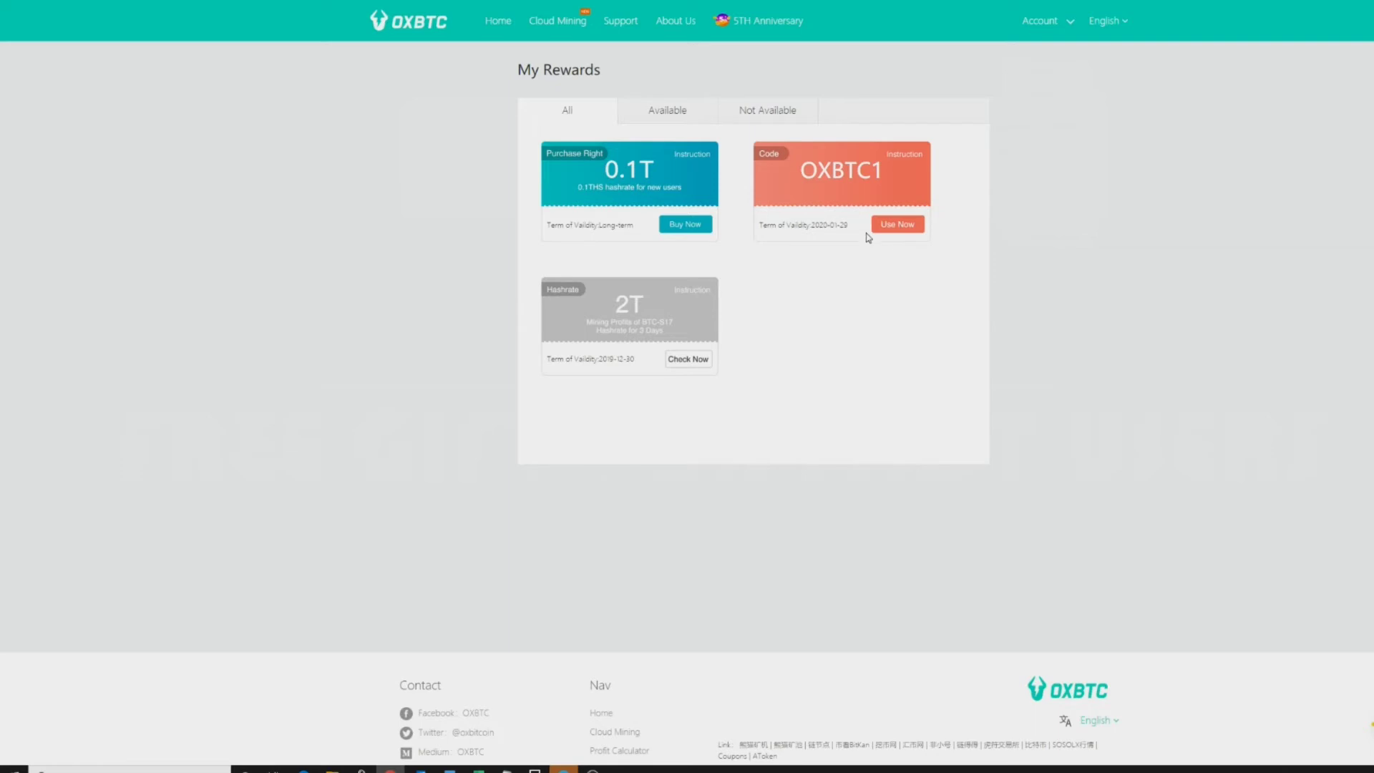
click(1043, 23)
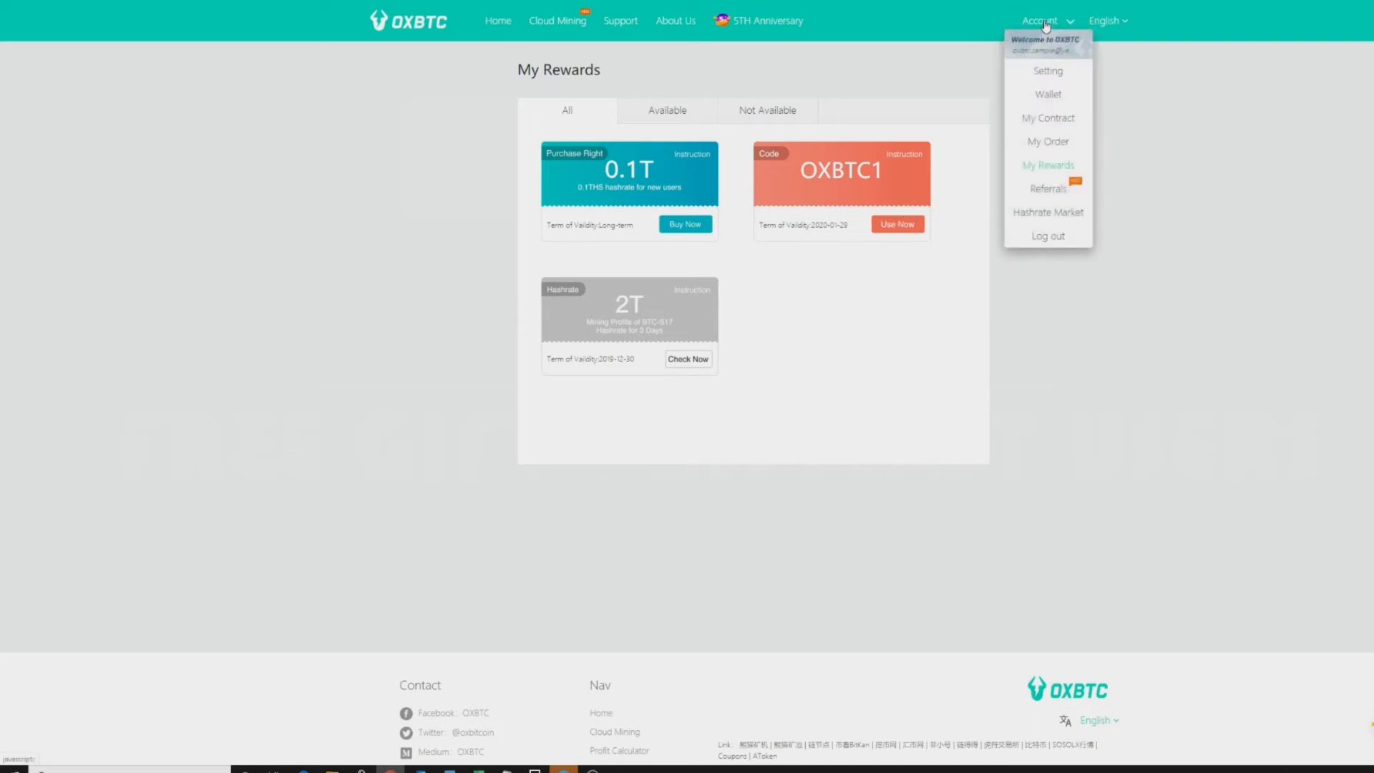
click(1047, 73)
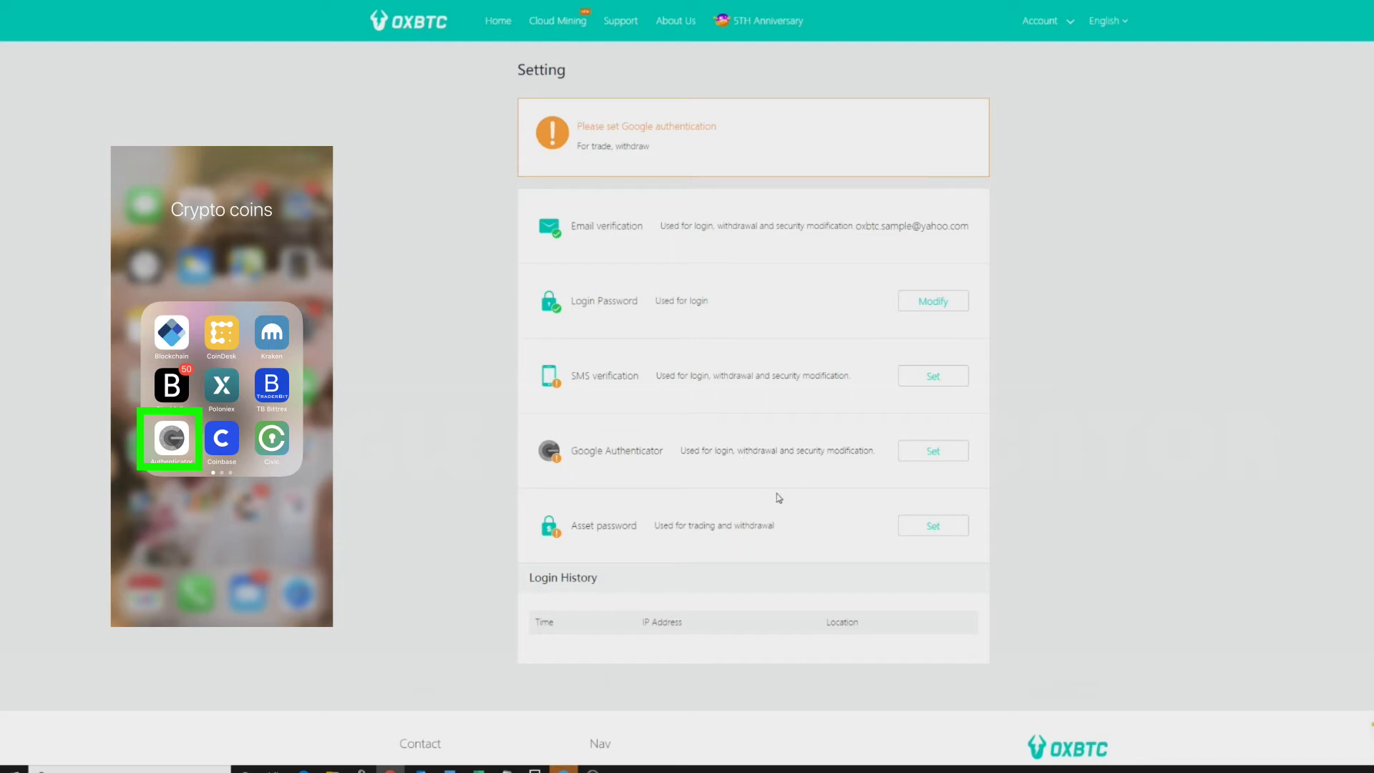
Step: Read the Google authentication notice and start the Google Authenticator setup
drag(644, 146, 576, 123)
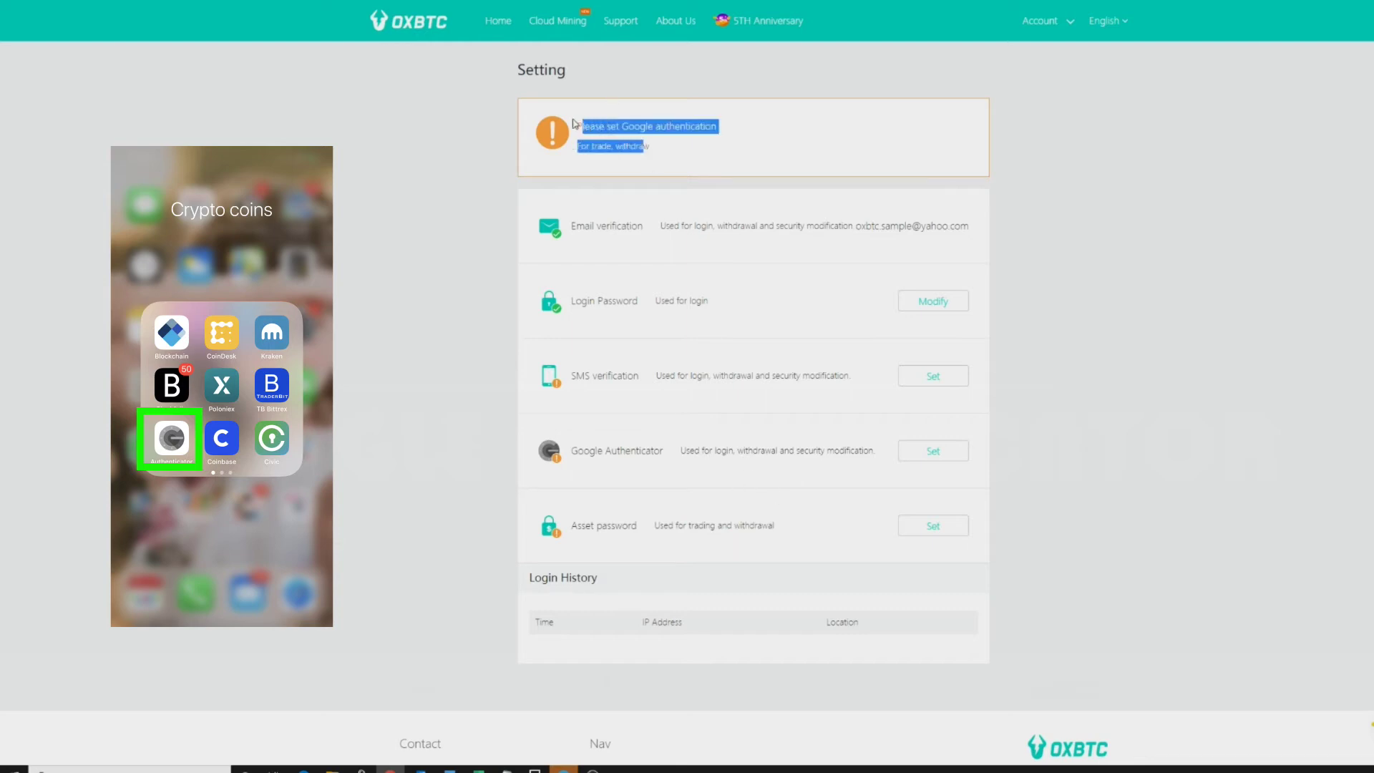
click(616, 193)
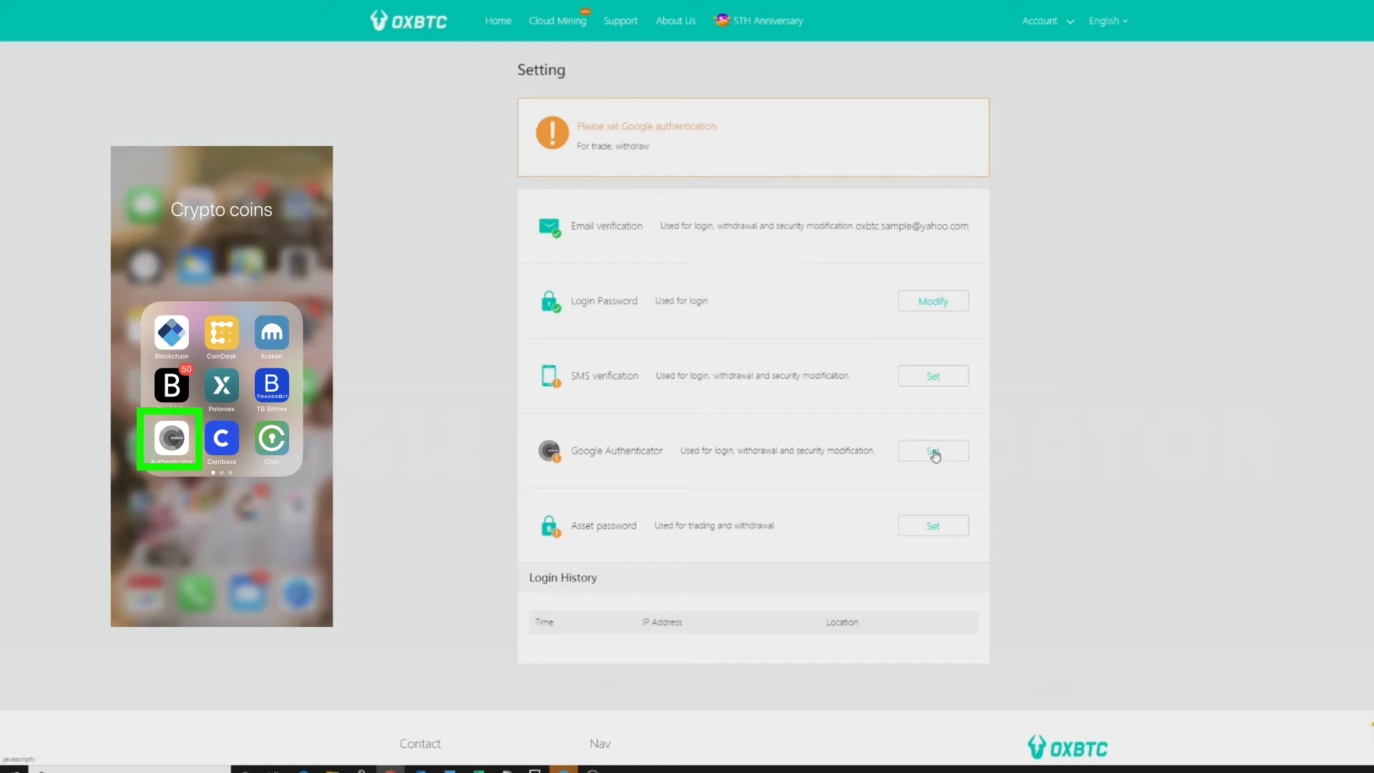
drag(573, 450, 668, 456)
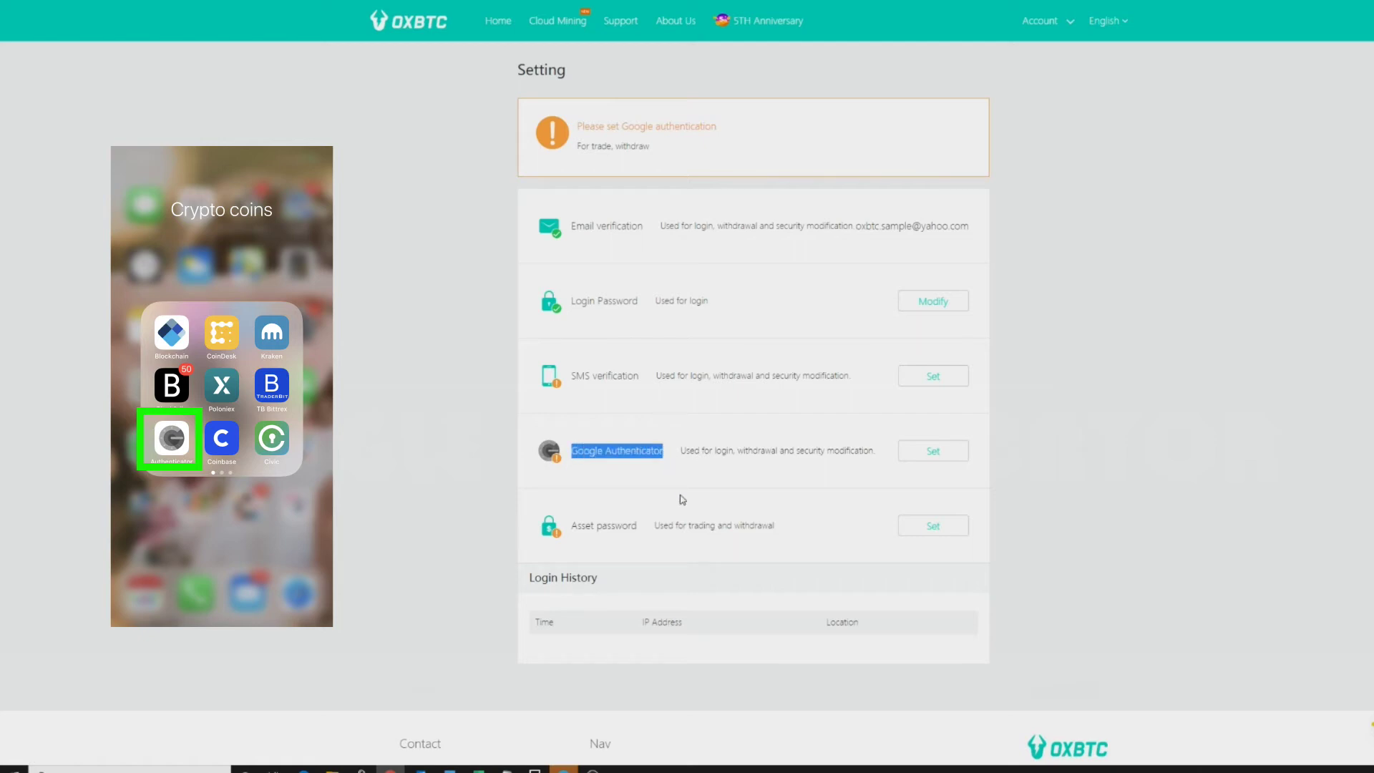
click(930, 458)
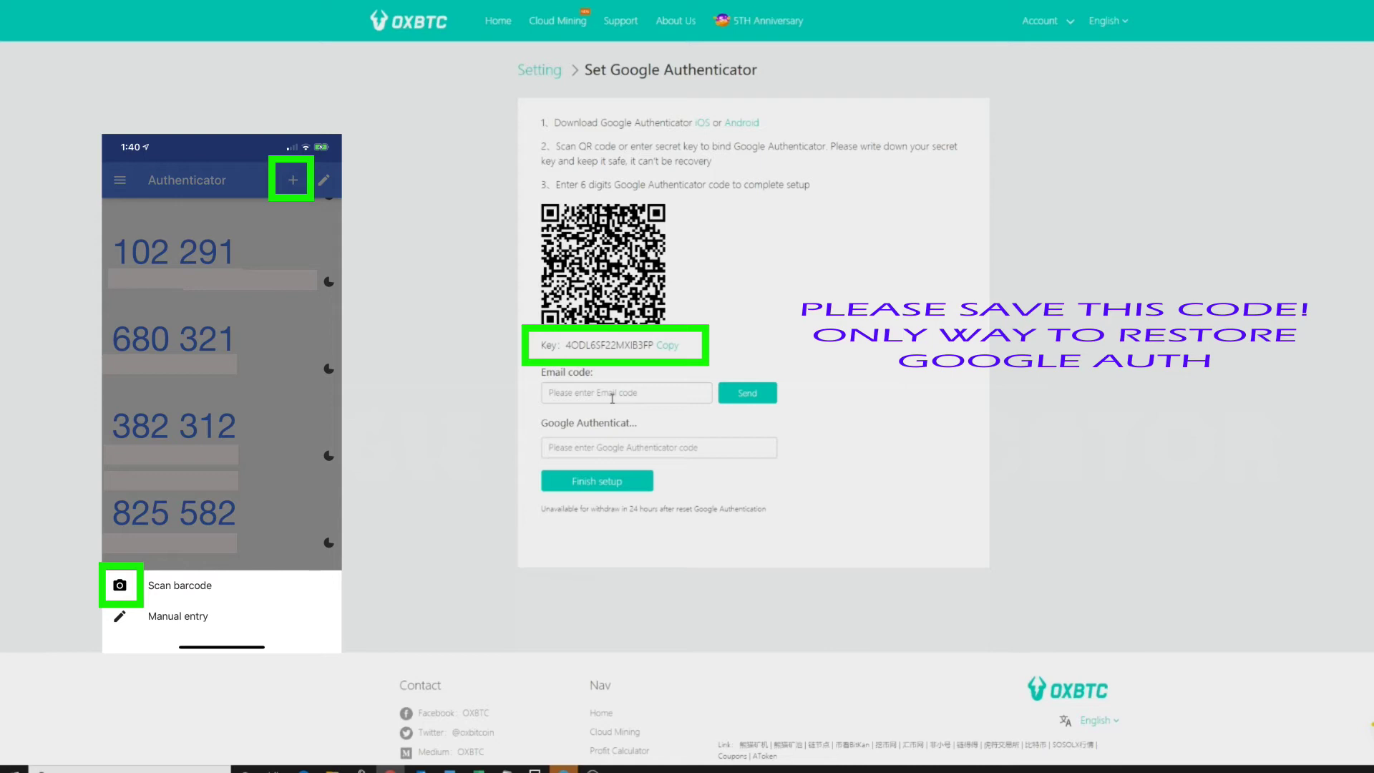
Step: Get the e-mail code through the slider check, enter the authenticator code, and finish setup
click(749, 394)
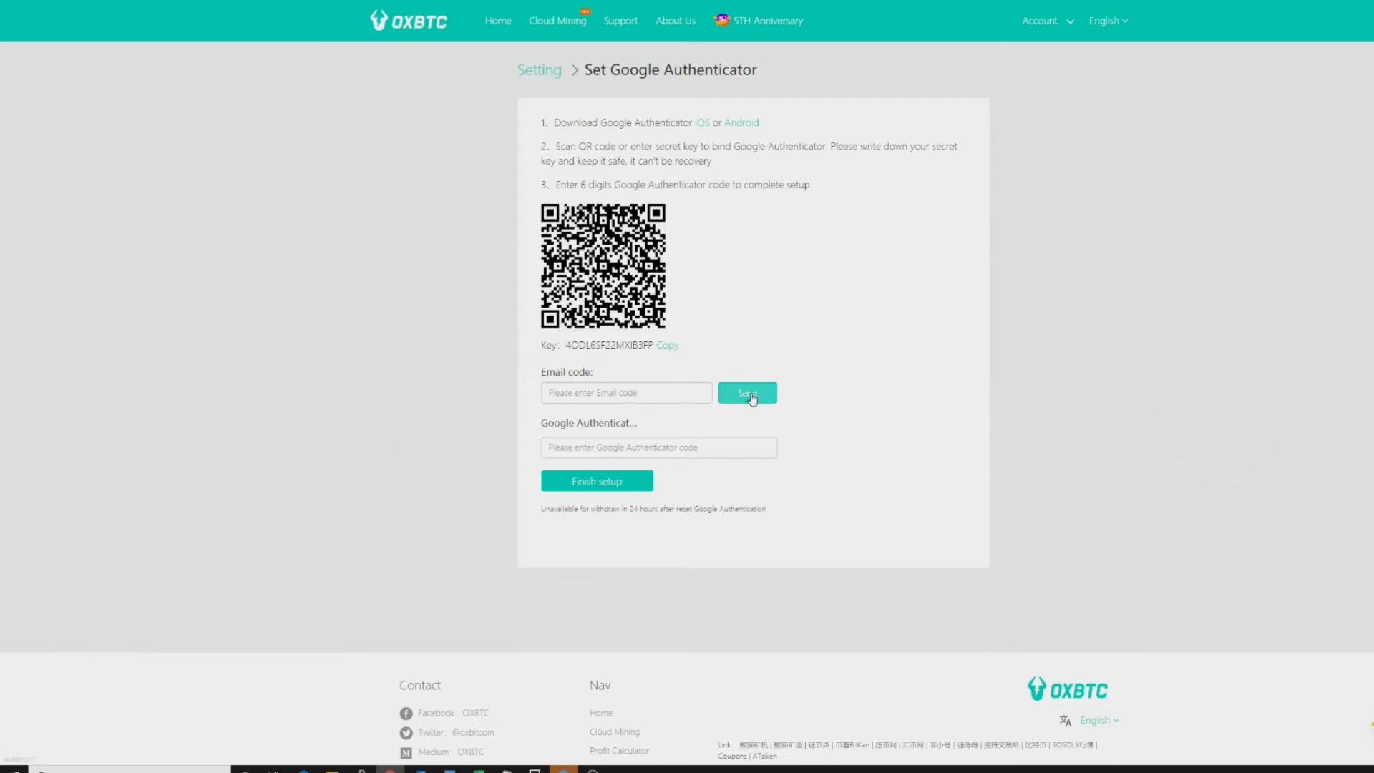
click(749, 395)
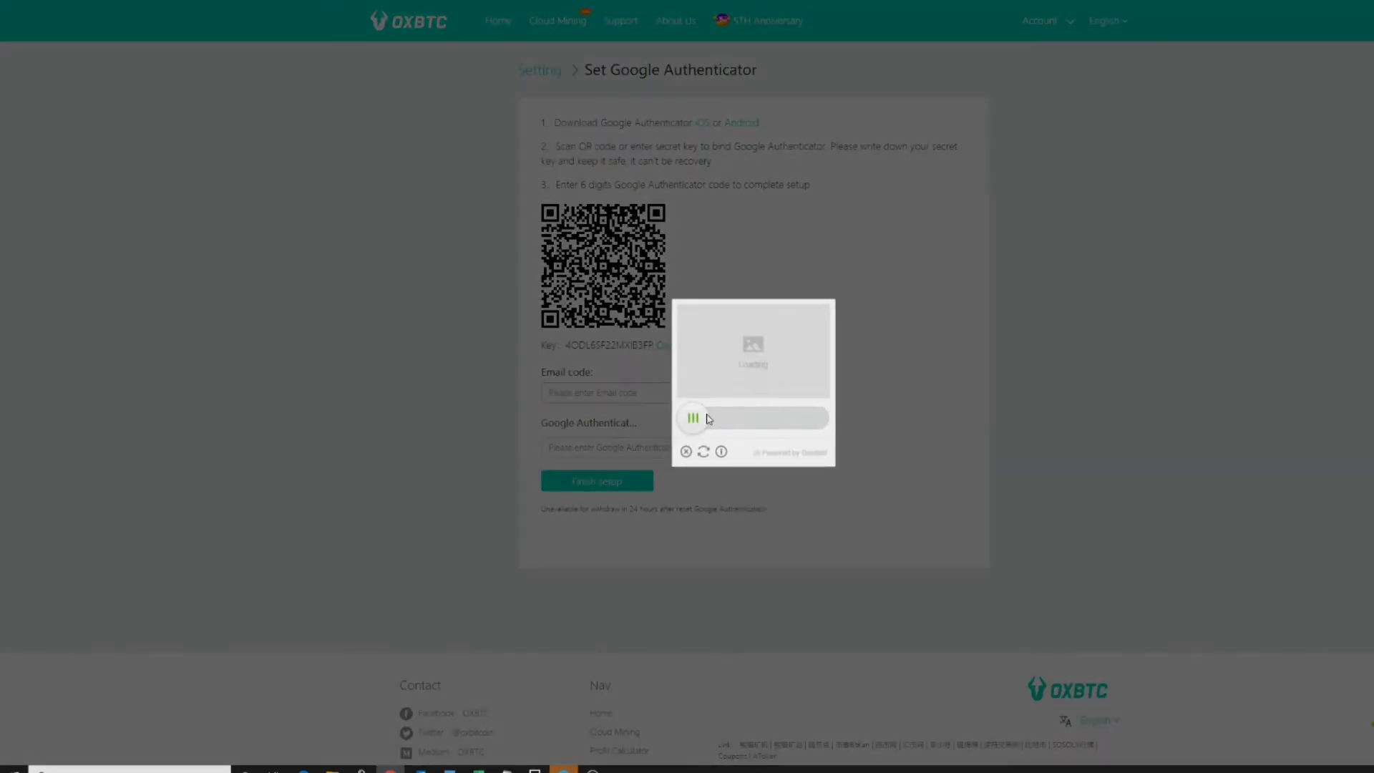
drag(694, 419, 765, 423)
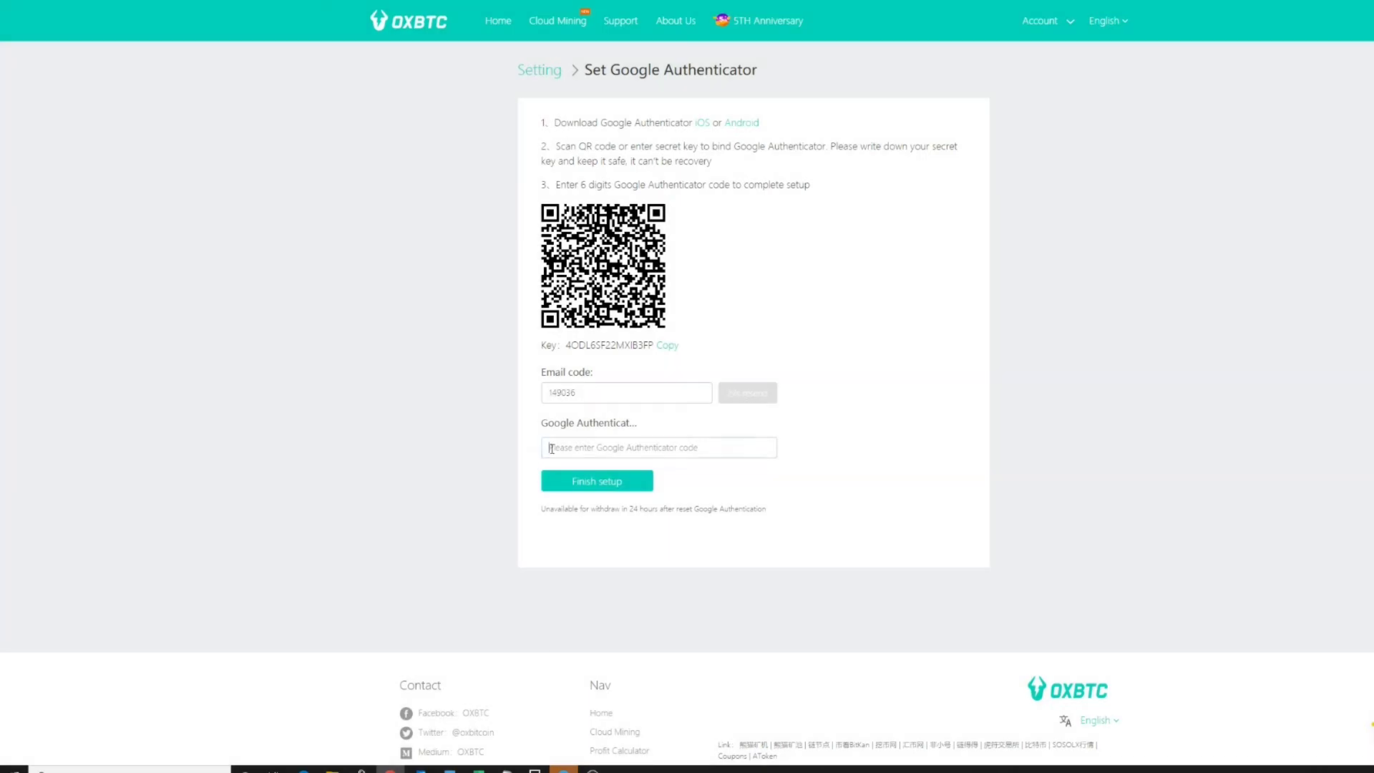
click(592, 482)
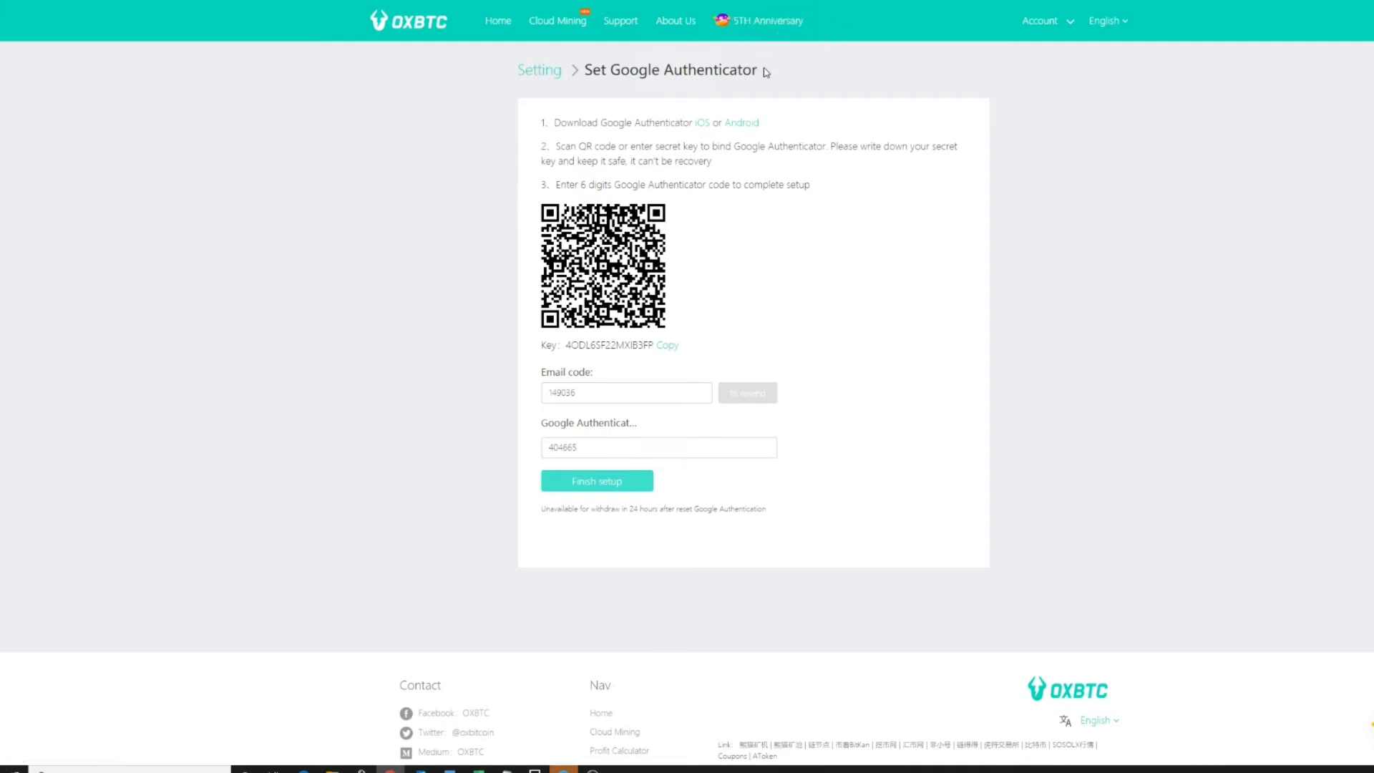
click(1047, 24)
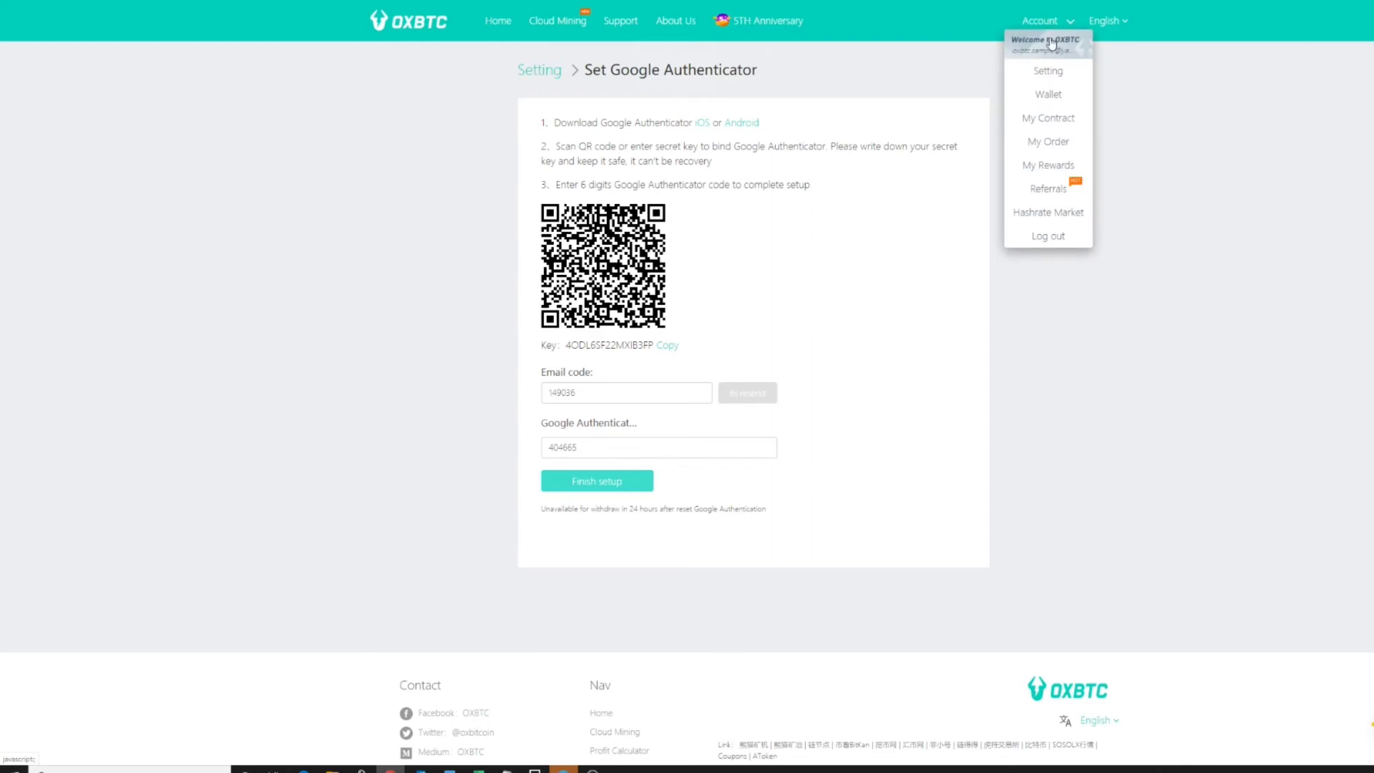
Step: Go to Setting from the Account menu and start setting the asset password
click(1047, 73)
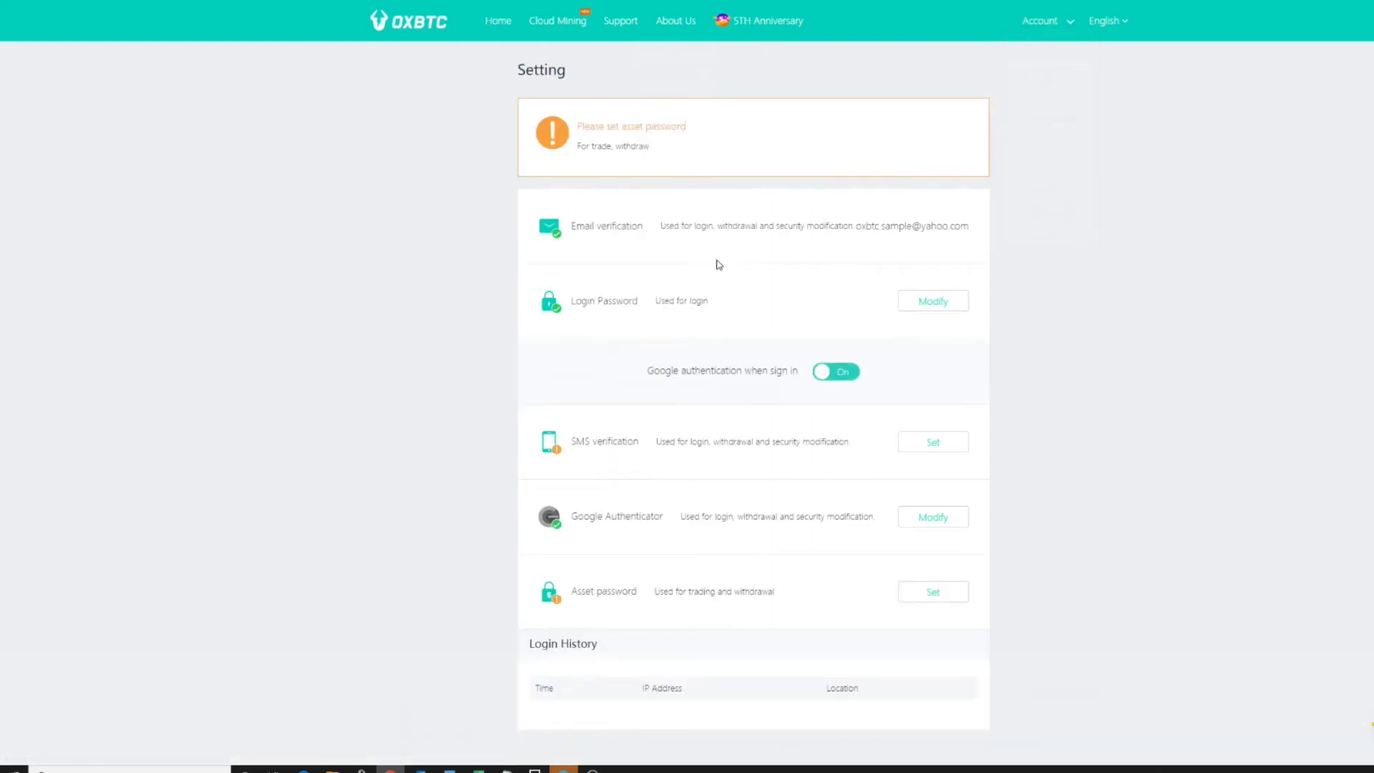
scroll(685, 506, down, 1)
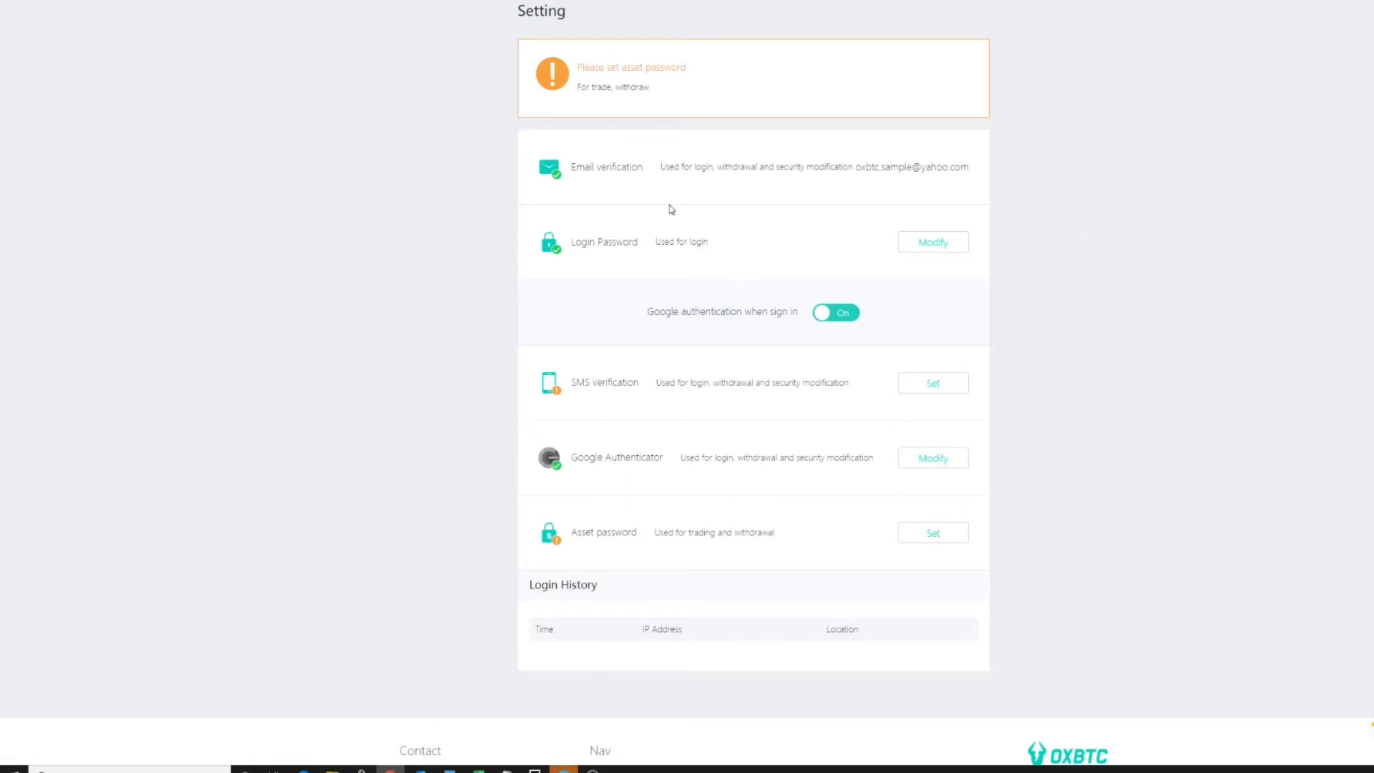
click(623, 77)
click(936, 536)
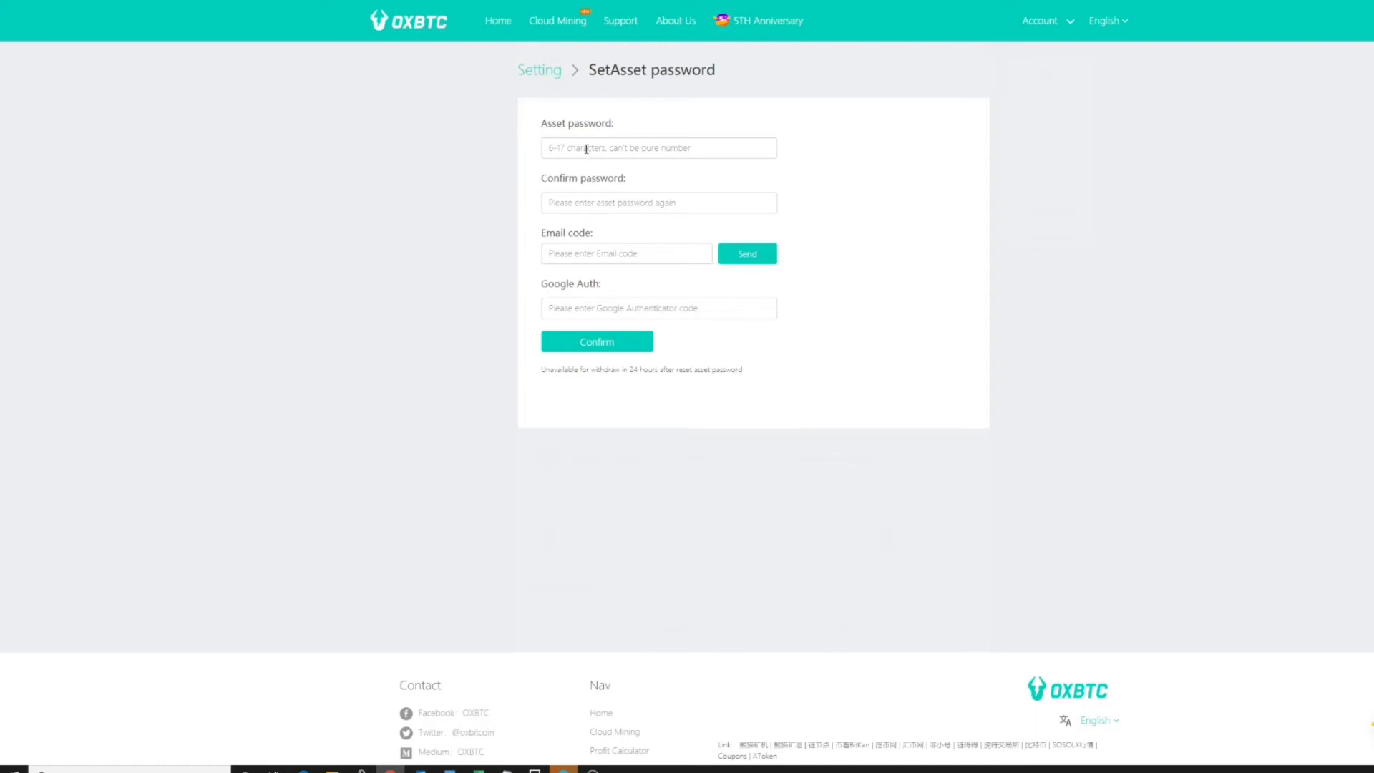
Step: Enter the new asset password and confirm it
text(*********)
click(585, 207)
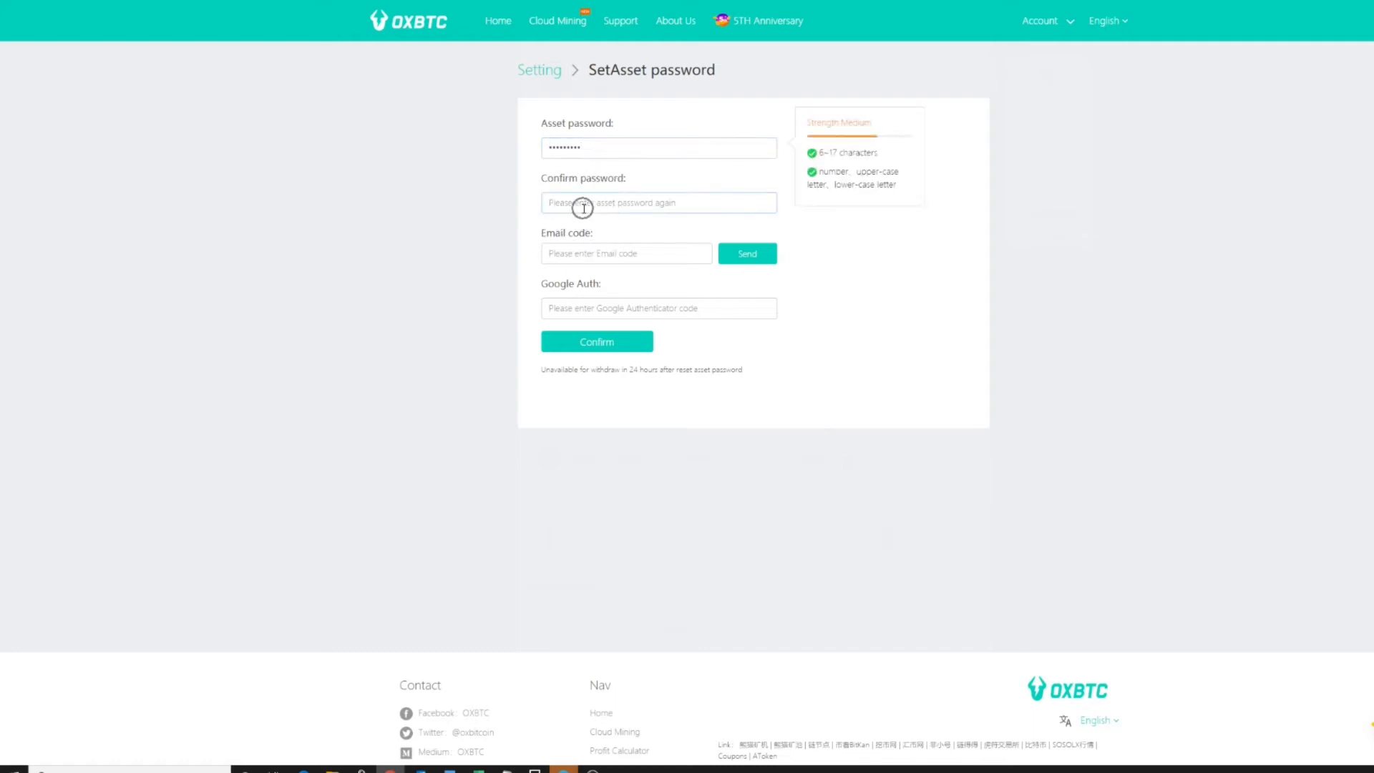
text(*********)
Step: Obtain and paste the e-mail code, enter the authenticator code, and submit the asset password
click(748, 260)
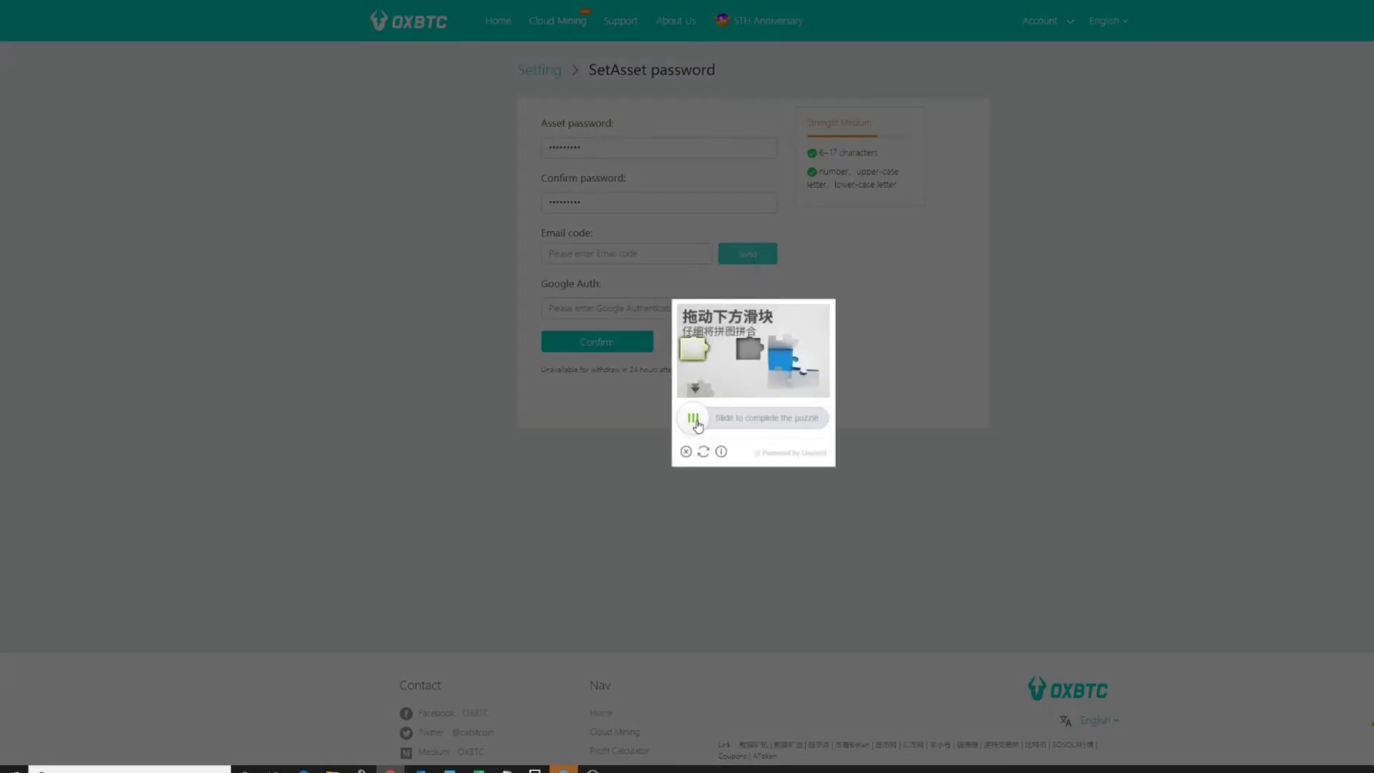
drag(698, 426, 745, 423)
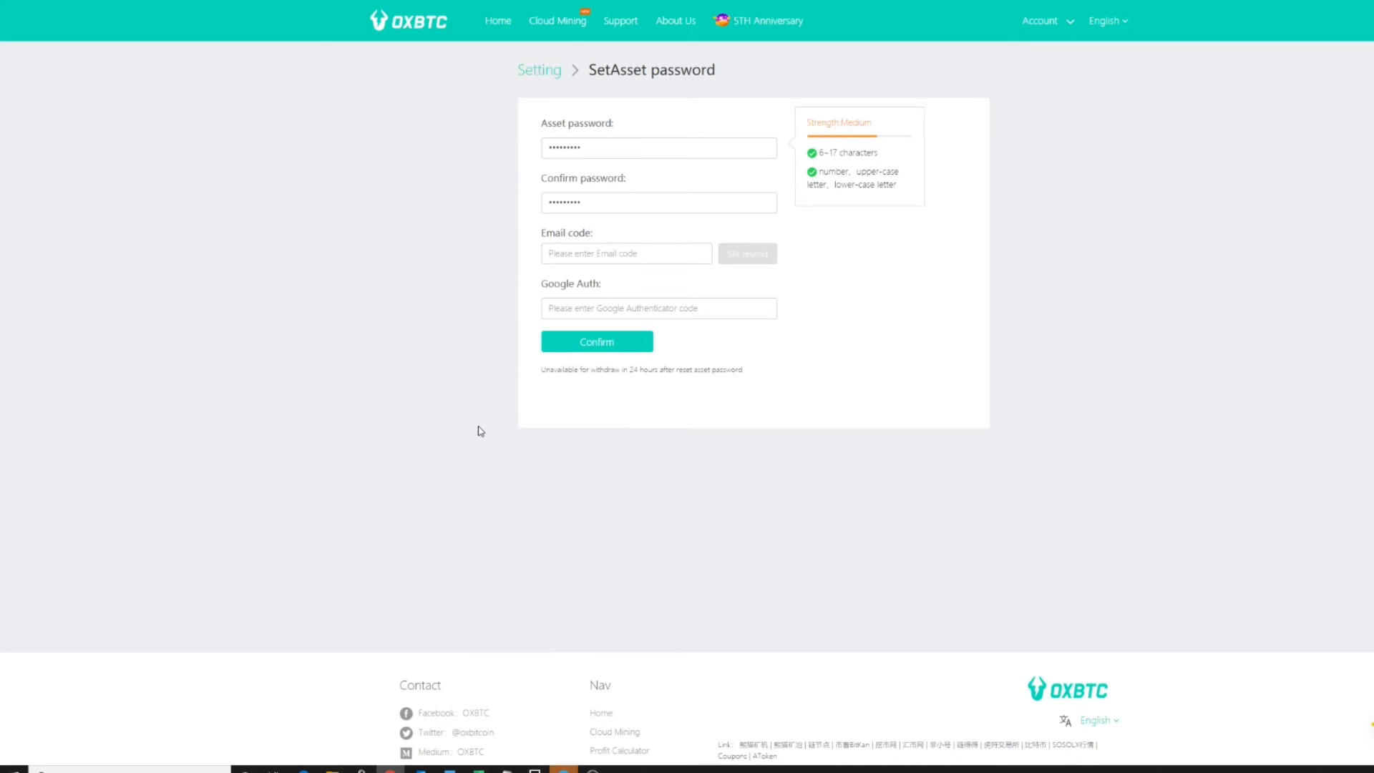
click(572, 310)
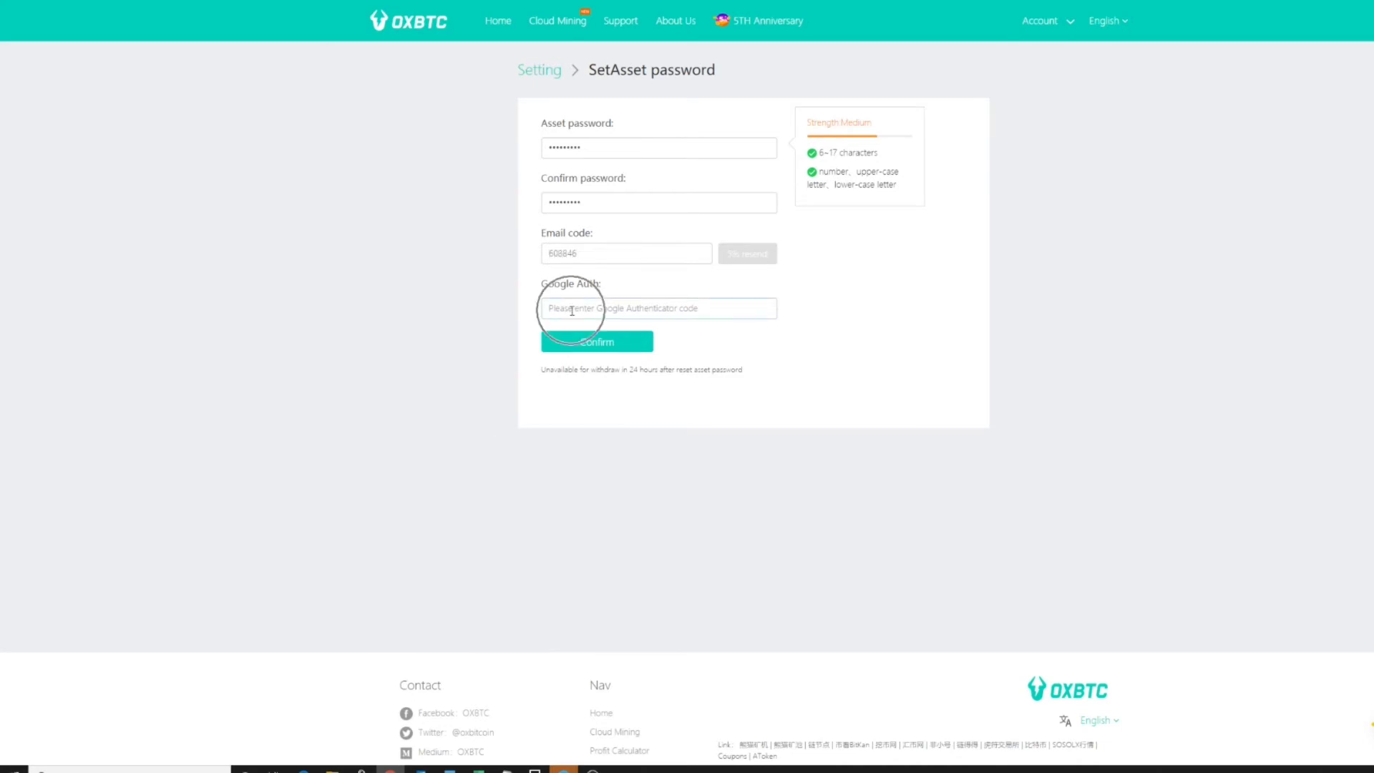
click(591, 345)
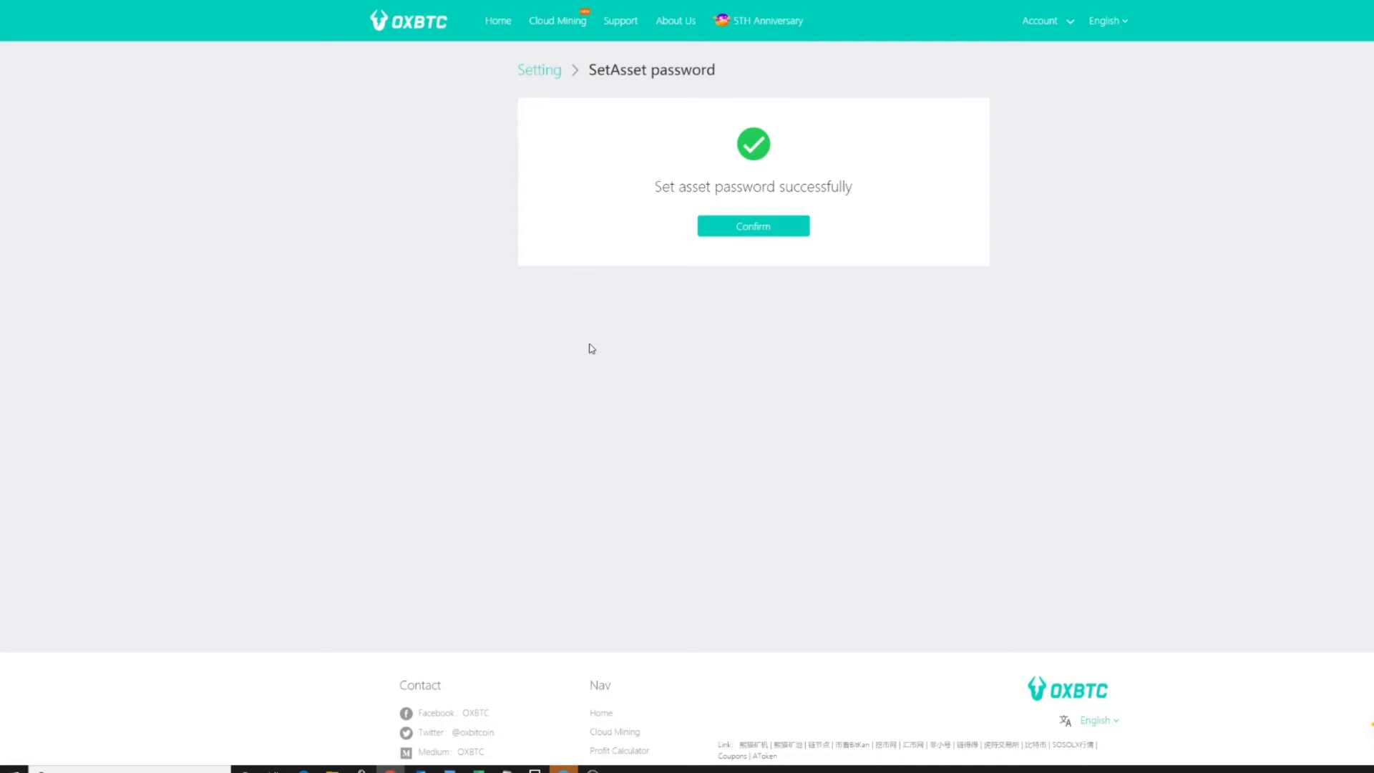
Step: Acknowledge the success message and confirm the Setting page shows the asset password set
click(749, 227)
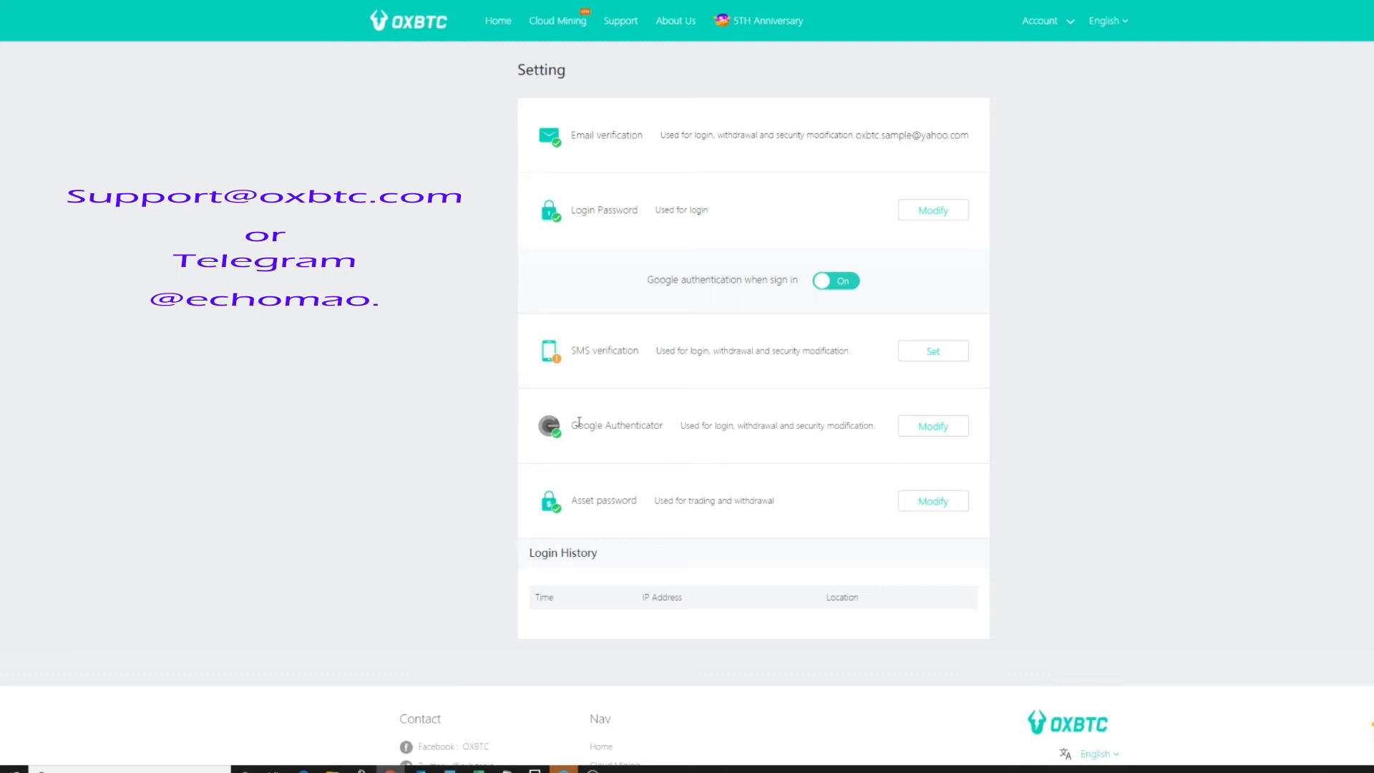
drag(573, 425, 665, 426)
click(670, 438)
scroll(580, 427, down, 2)
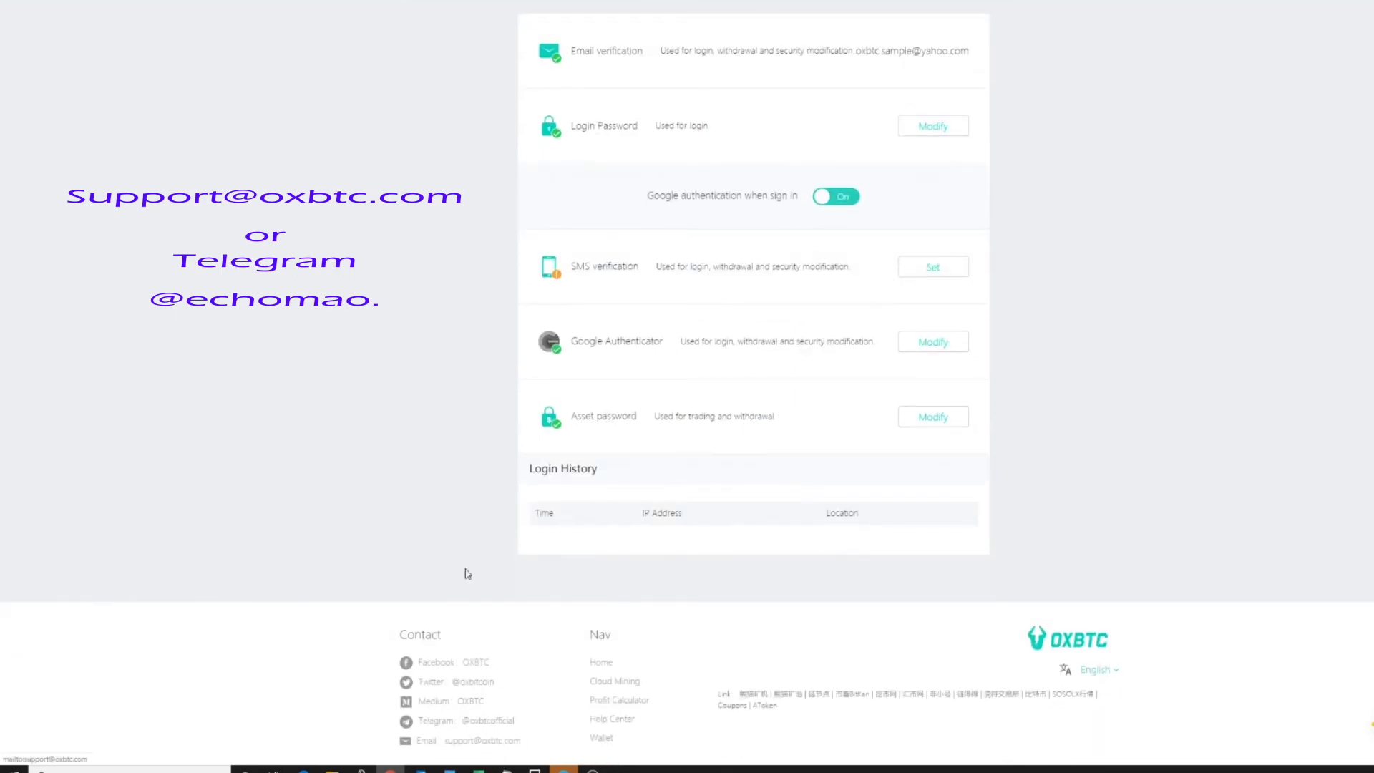
scroll(470, 401, up, 2)
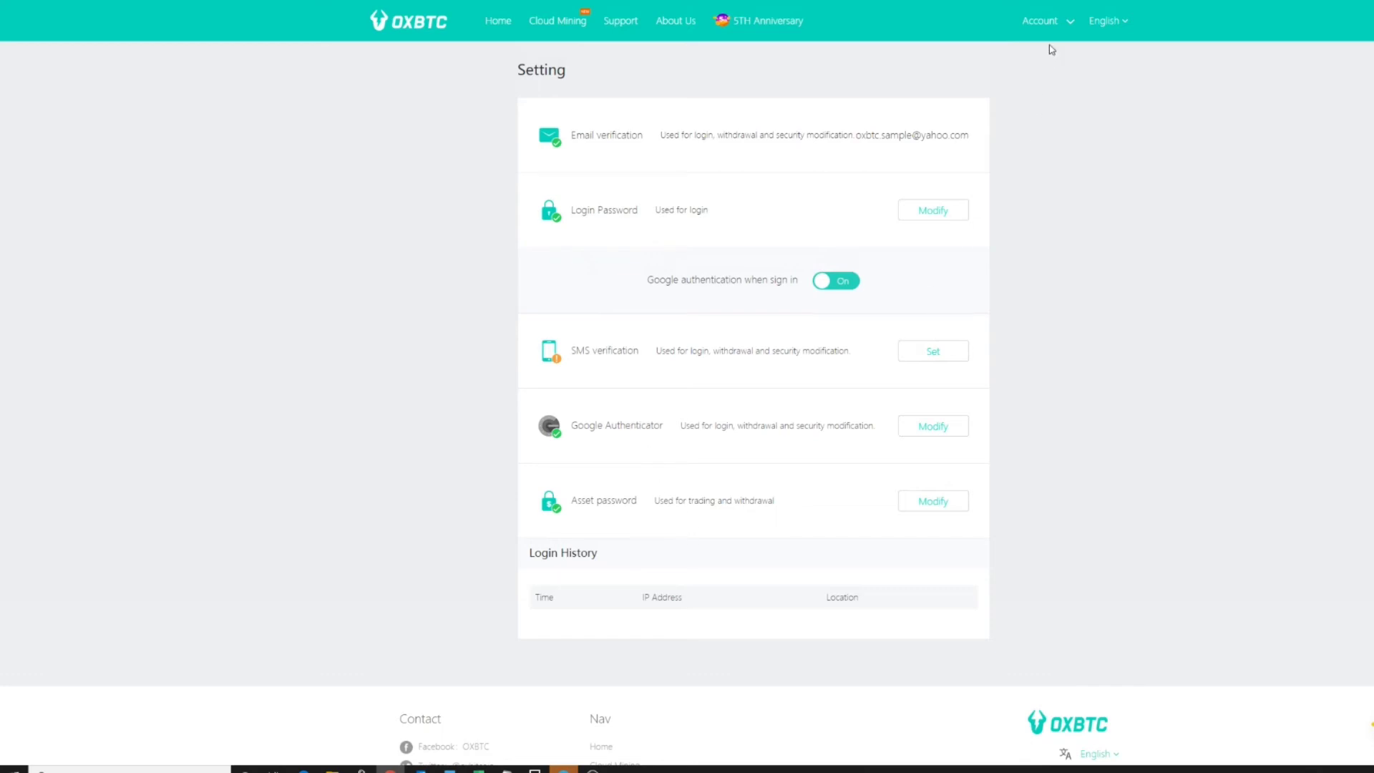
mouse_move(1039, 27)
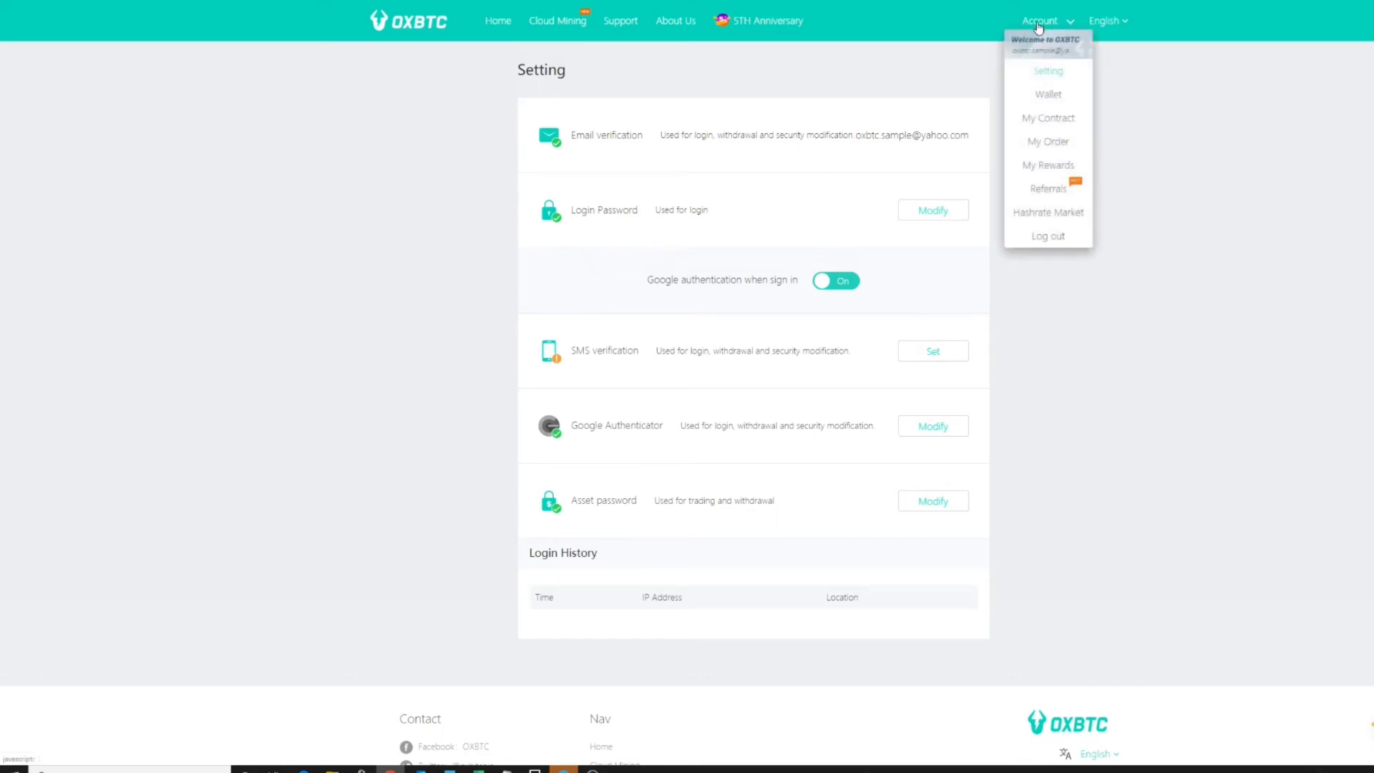
Step: Confirm every wallet balance is zero, then open Cloud Mining listing the BTC-S17 contracts
click(1050, 95)
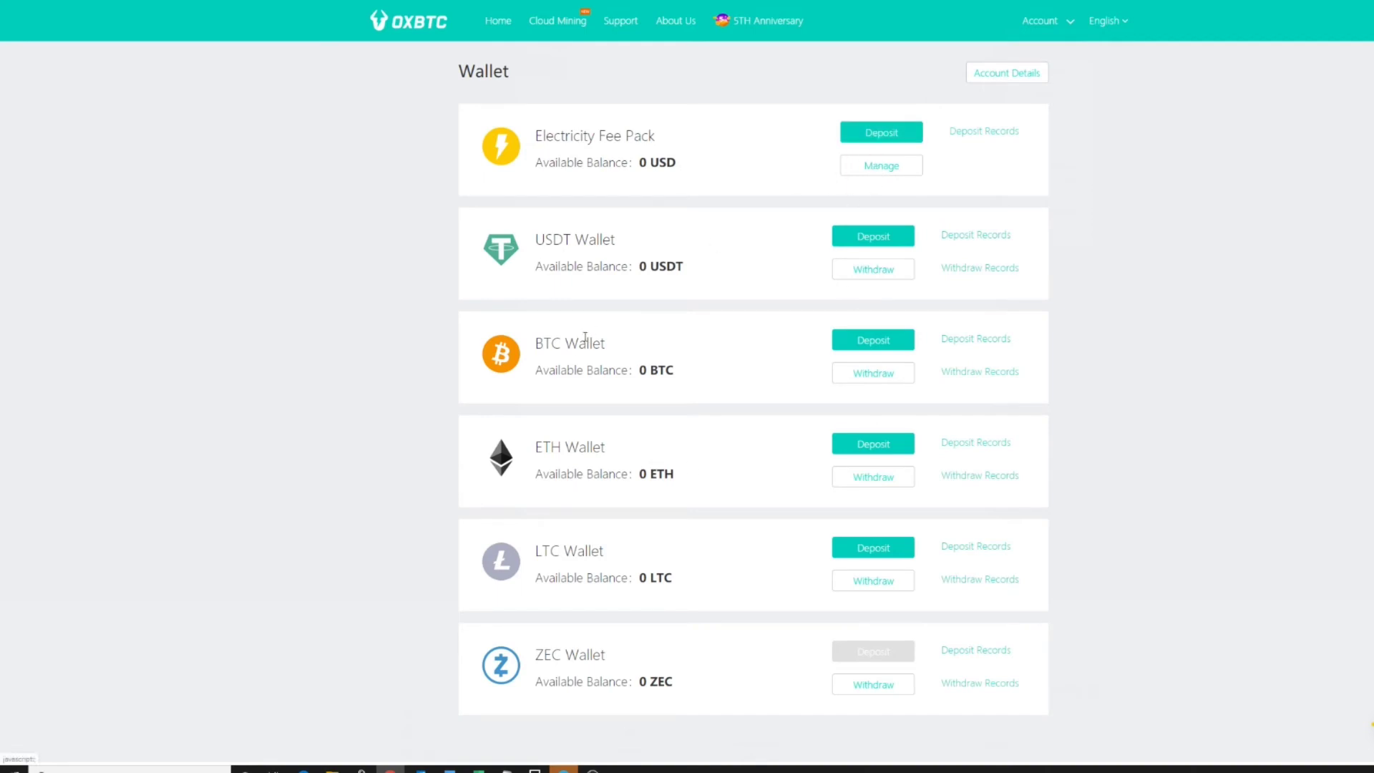
click(880, 345)
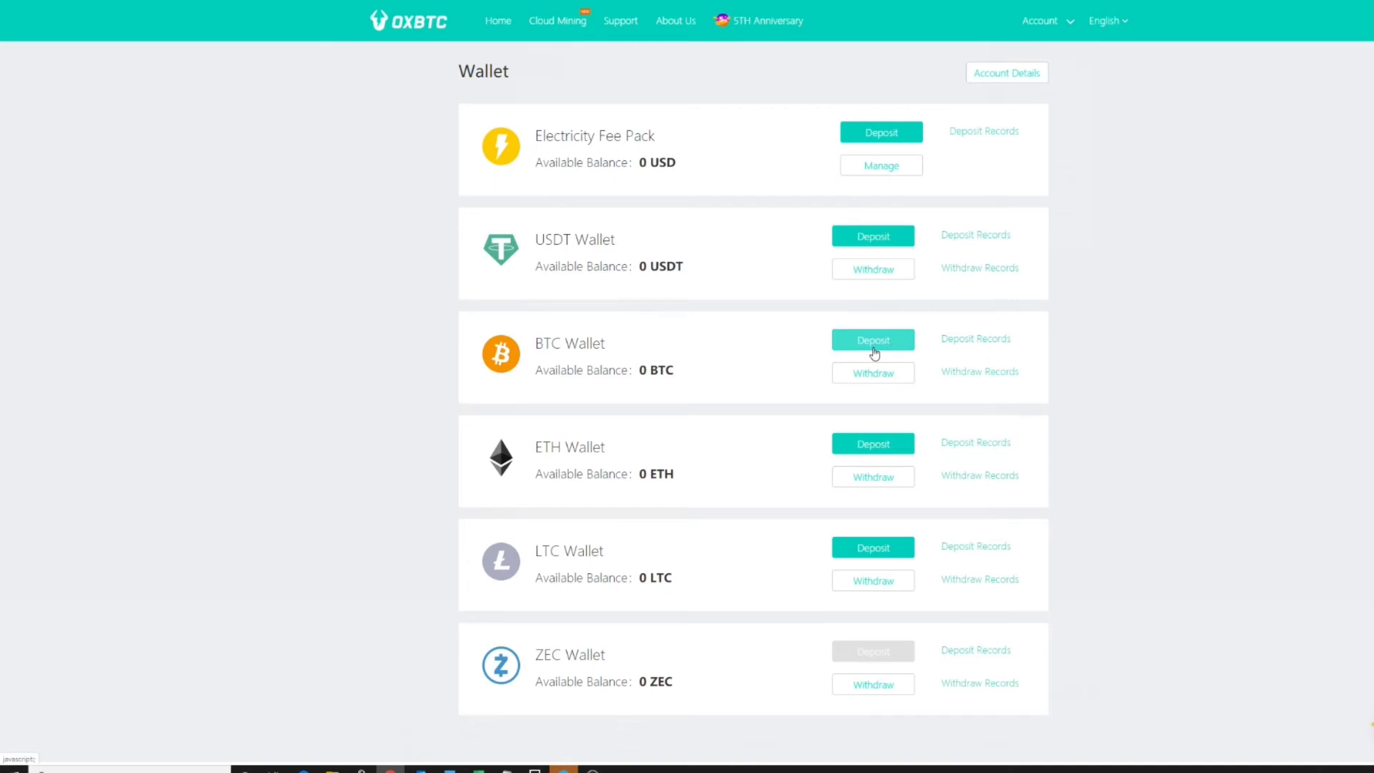
click(870, 343)
click(871, 449)
click(872, 555)
click(874, 241)
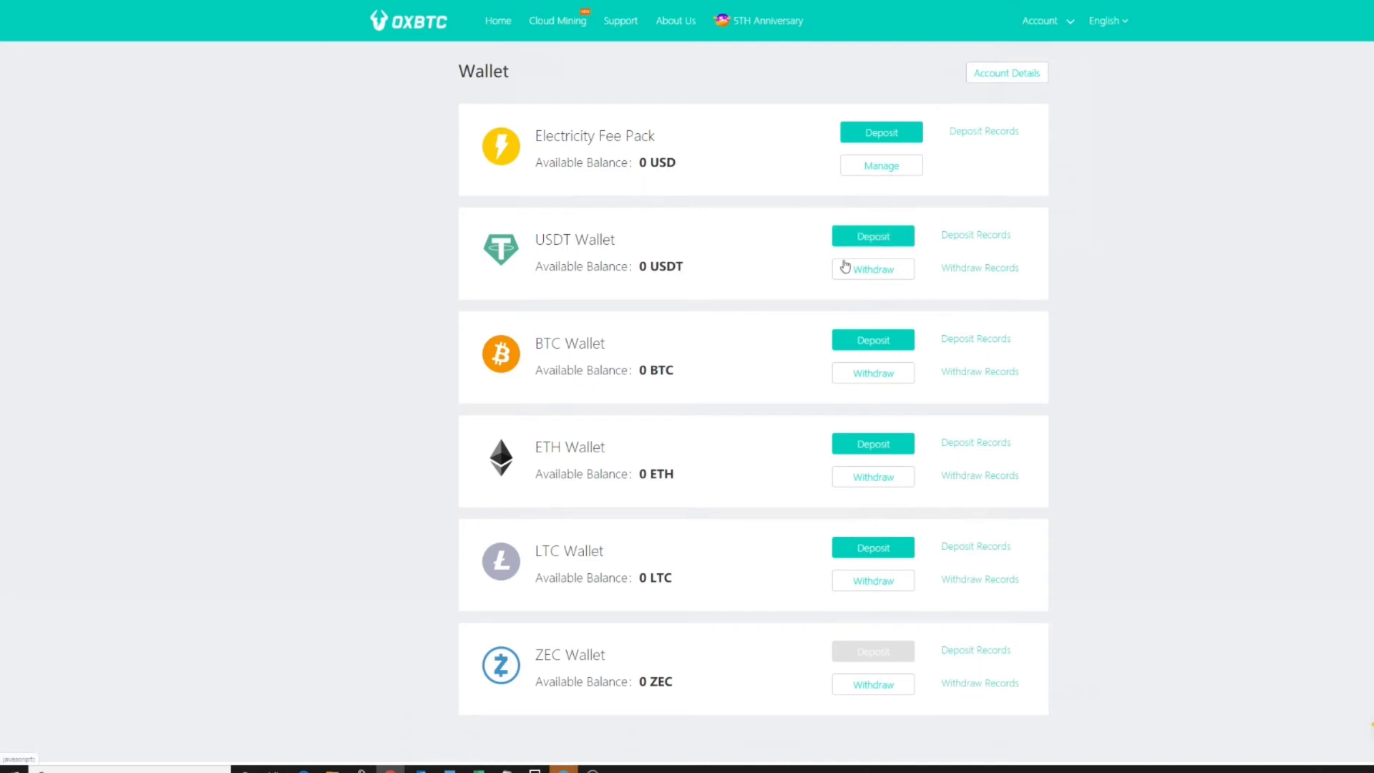
click(867, 344)
click(551, 25)
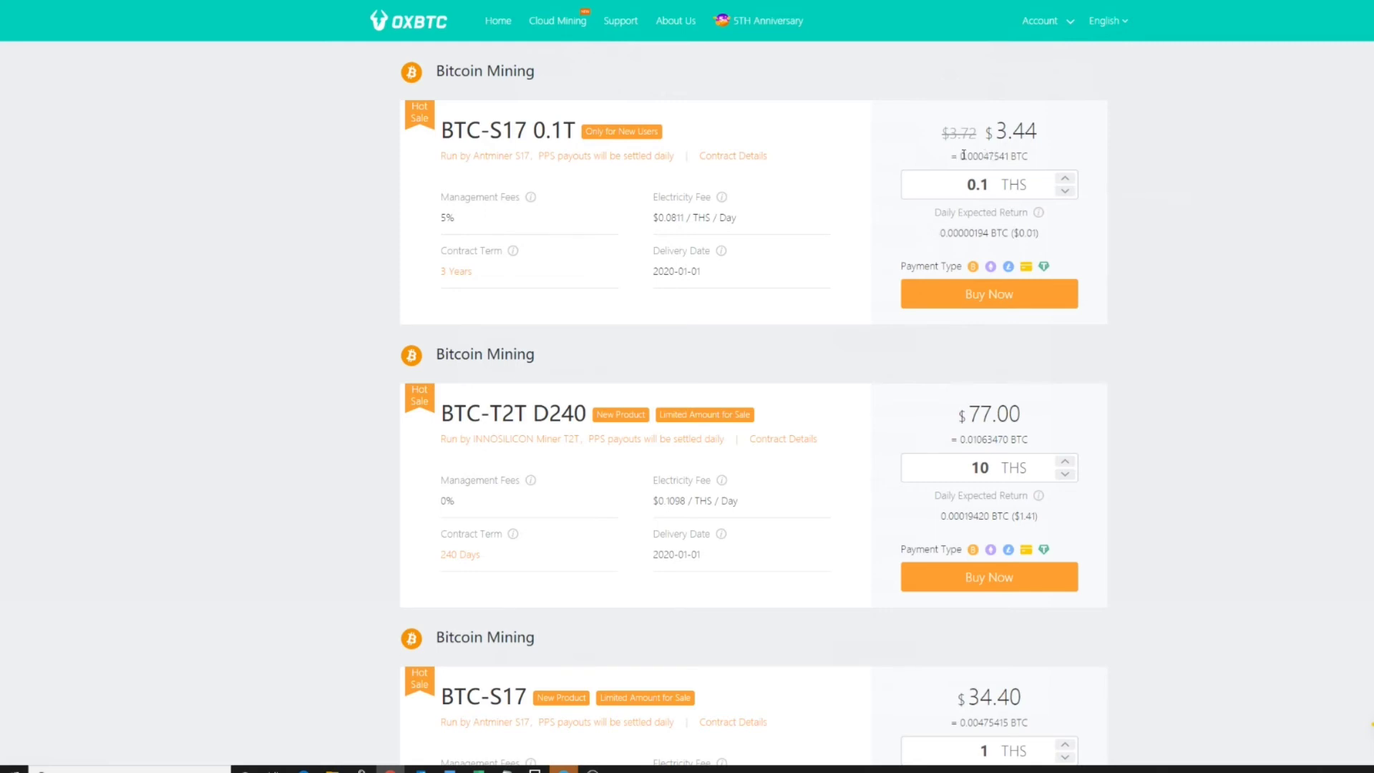
drag(960, 155, 1010, 156)
click(1149, 267)
scroll(1073, 408, down, 1)
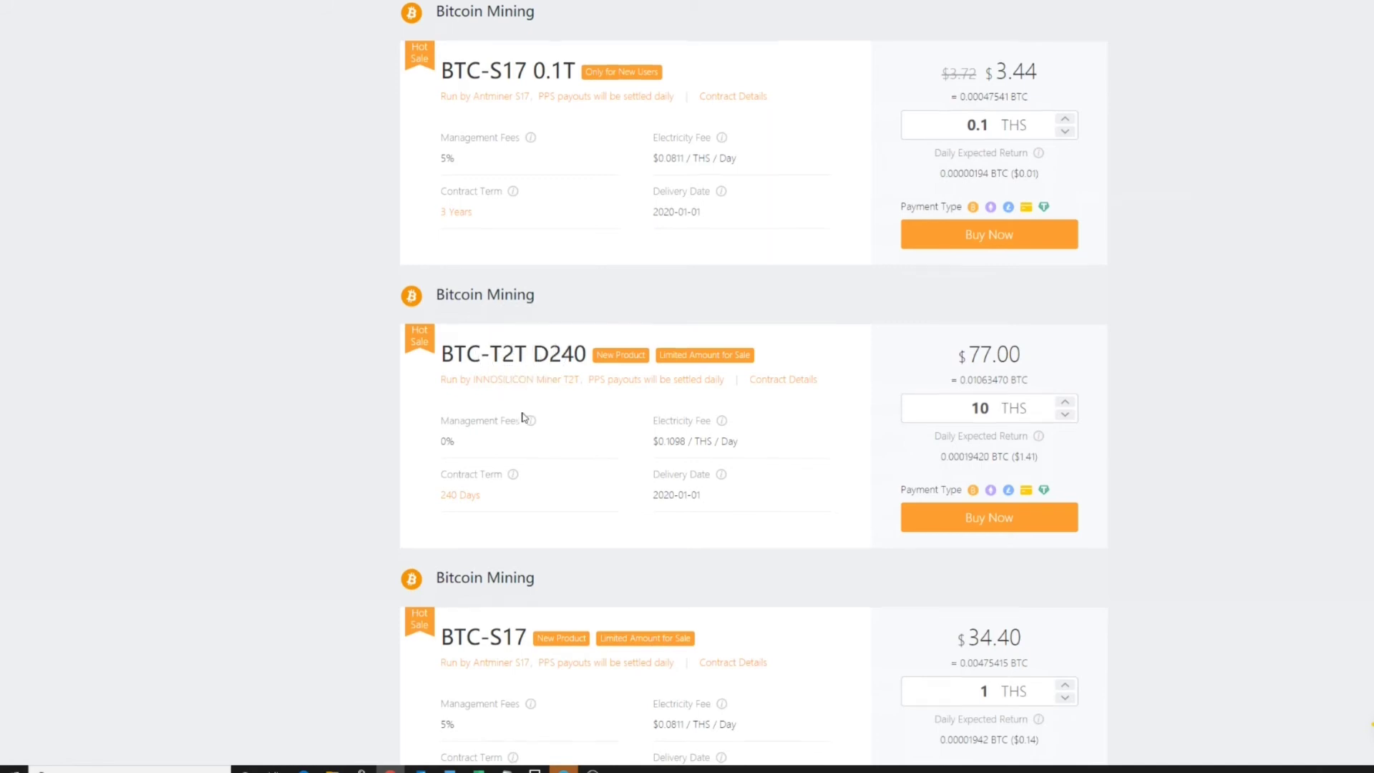
scroll(525, 417, down, 4)
scroll(523, 394, down, 1)
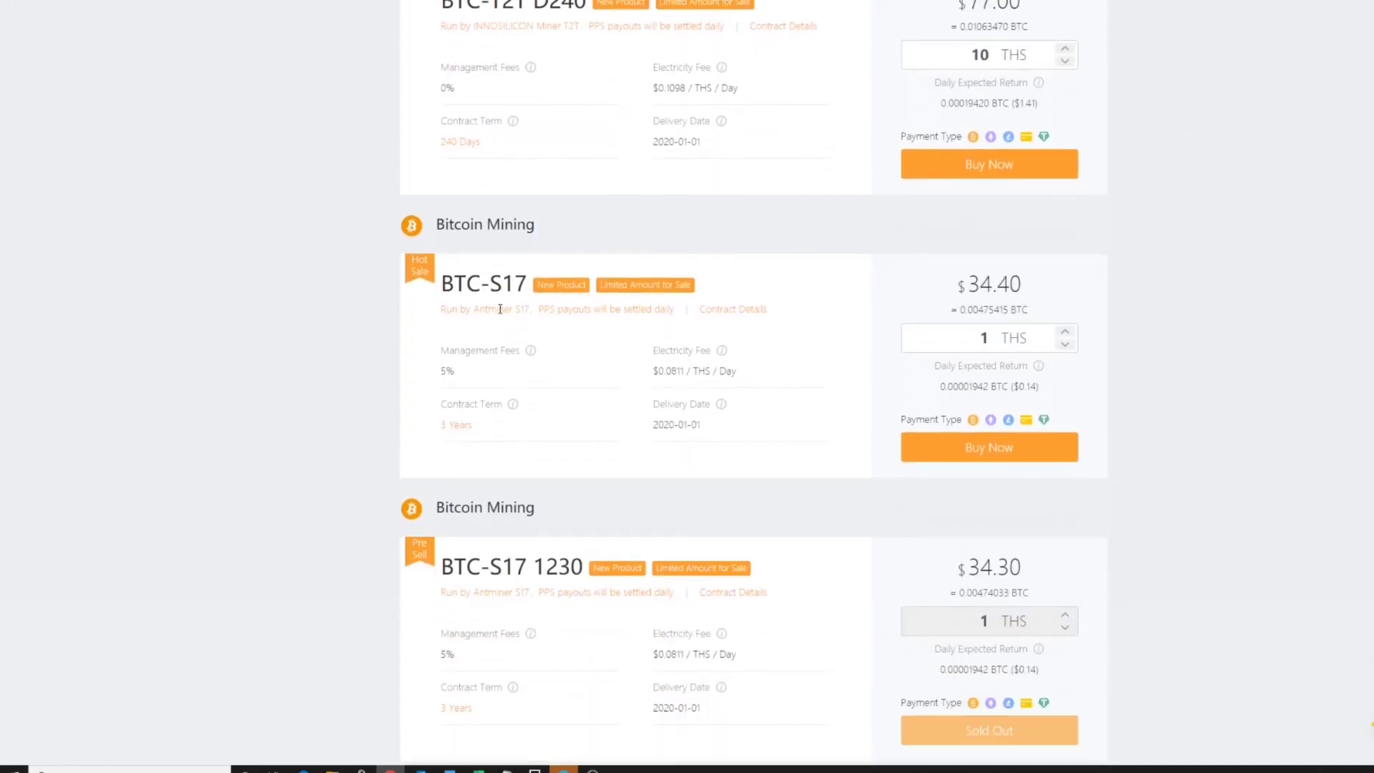
scroll(539, 400, down, 3)
scroll(539, 399, up, 9)
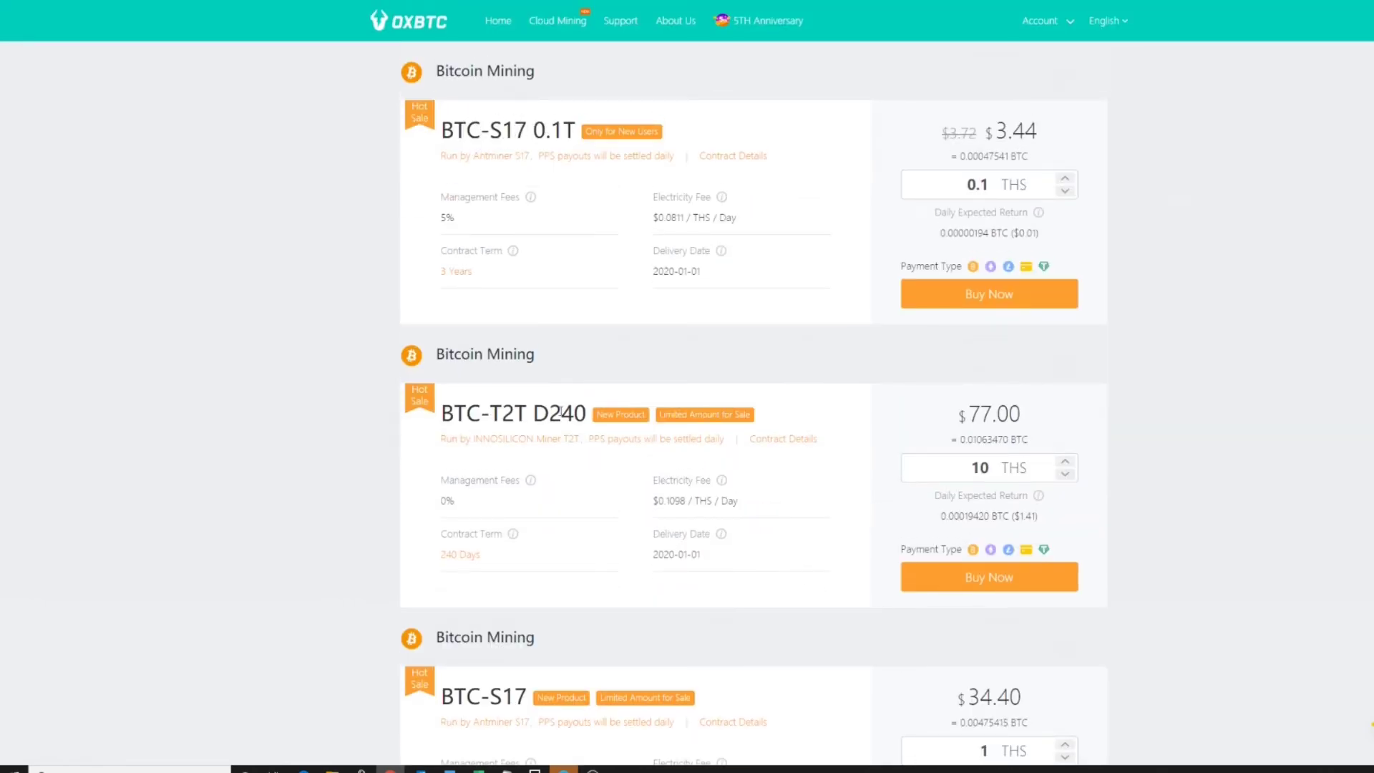
scroll(549, 458, down, 3)
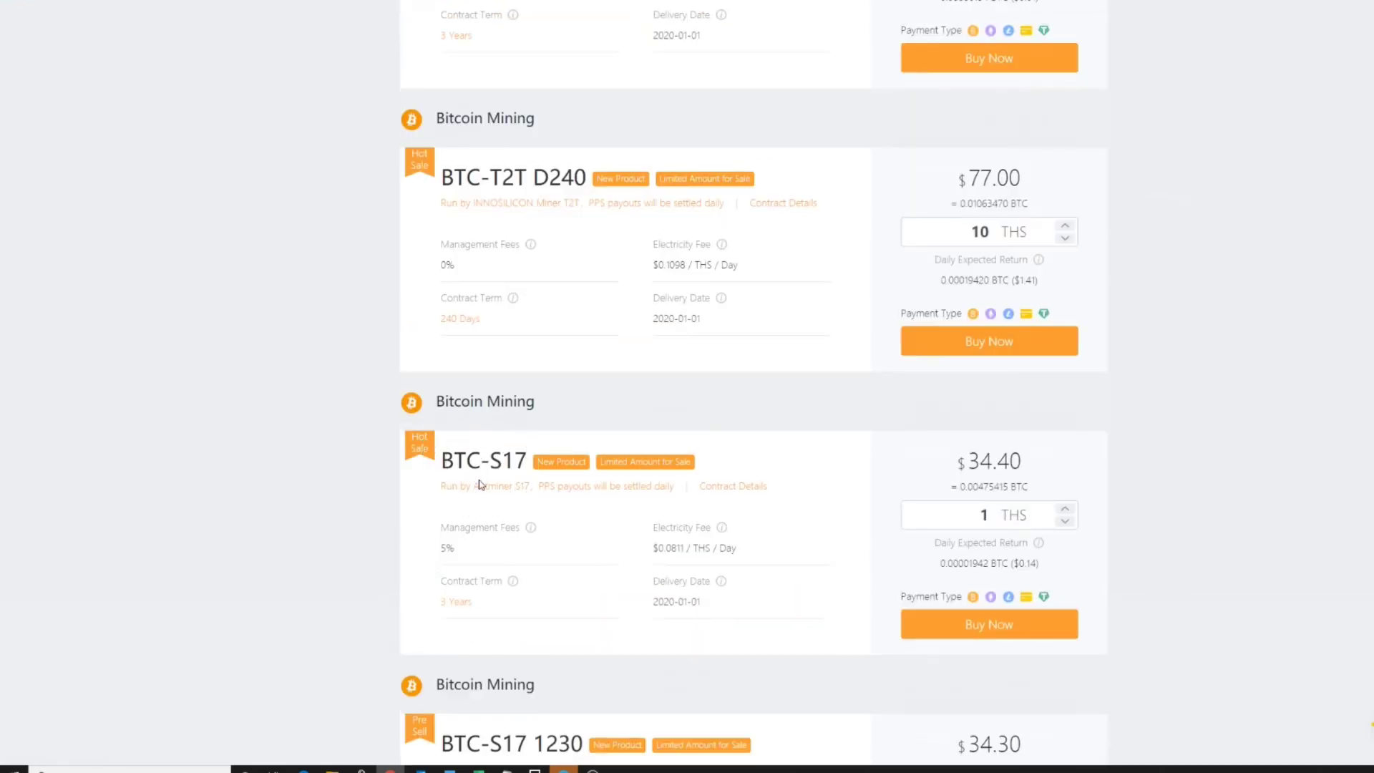
scroll(482, 460, down, 3)
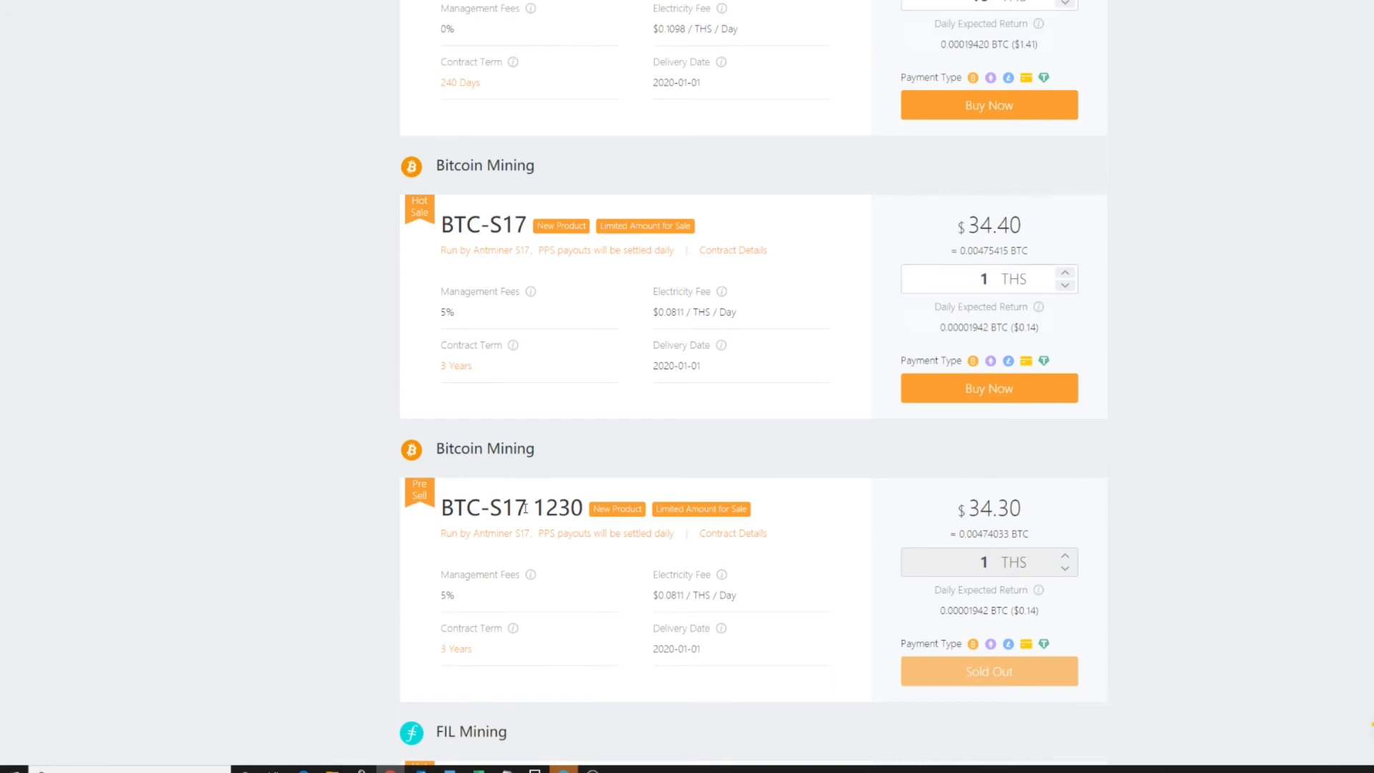
drag(960, 250, 995, 281)
click(979, 279)
click(1065, 274)
click(1064, 276)
click(1065, 286)
click(1065, 286)
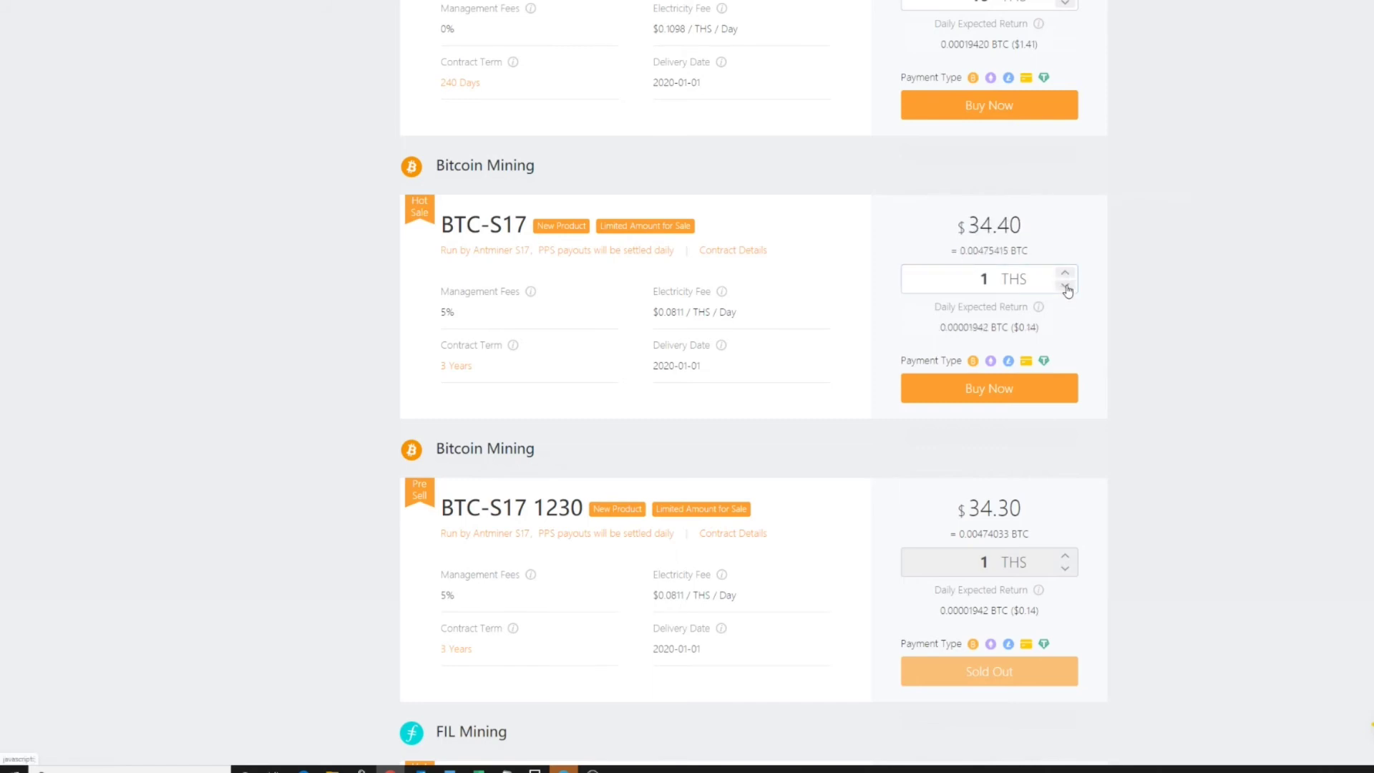
double_click(984, 278)
drag(960, 250, 1009, 251)
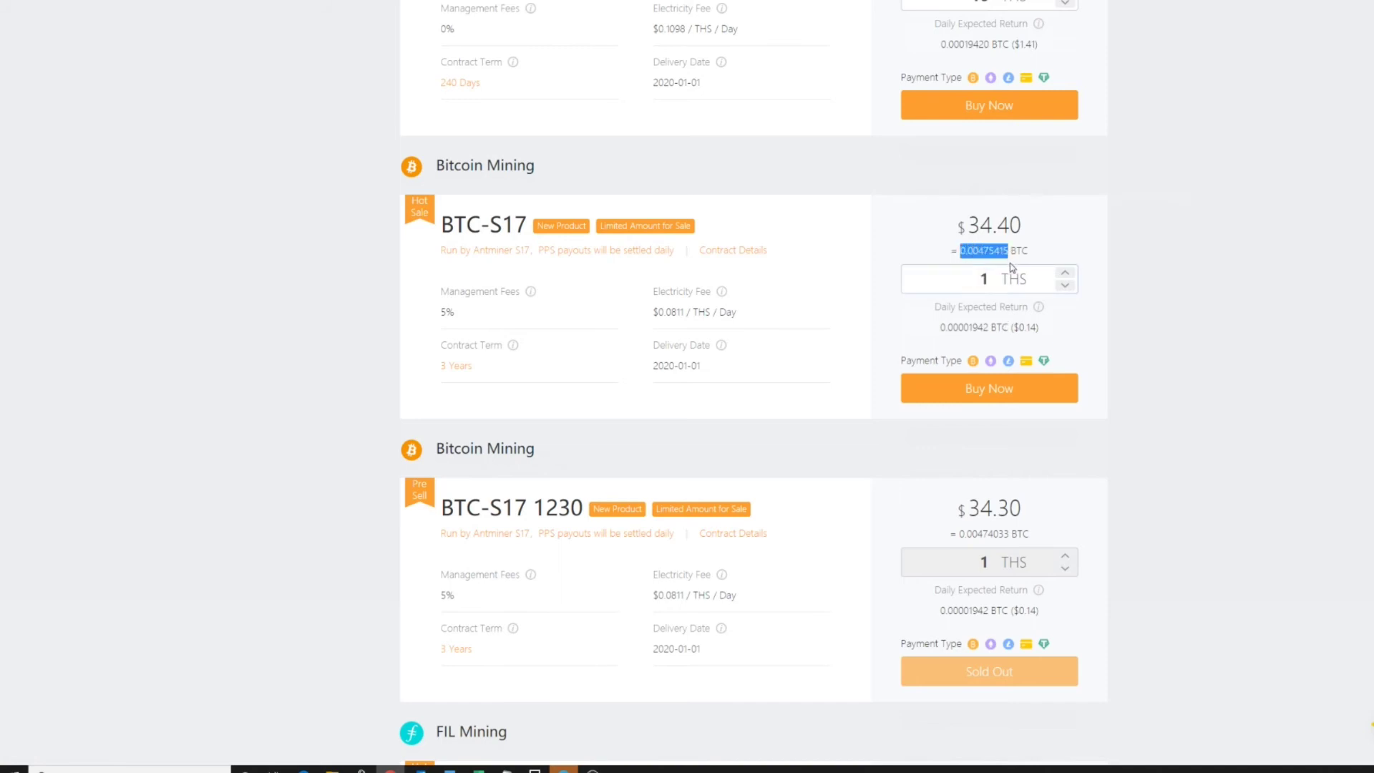
scroll(1010, 266, up, 5)
drag(961, 97, 1010, 97)
scroll(962, 191, up, 1)
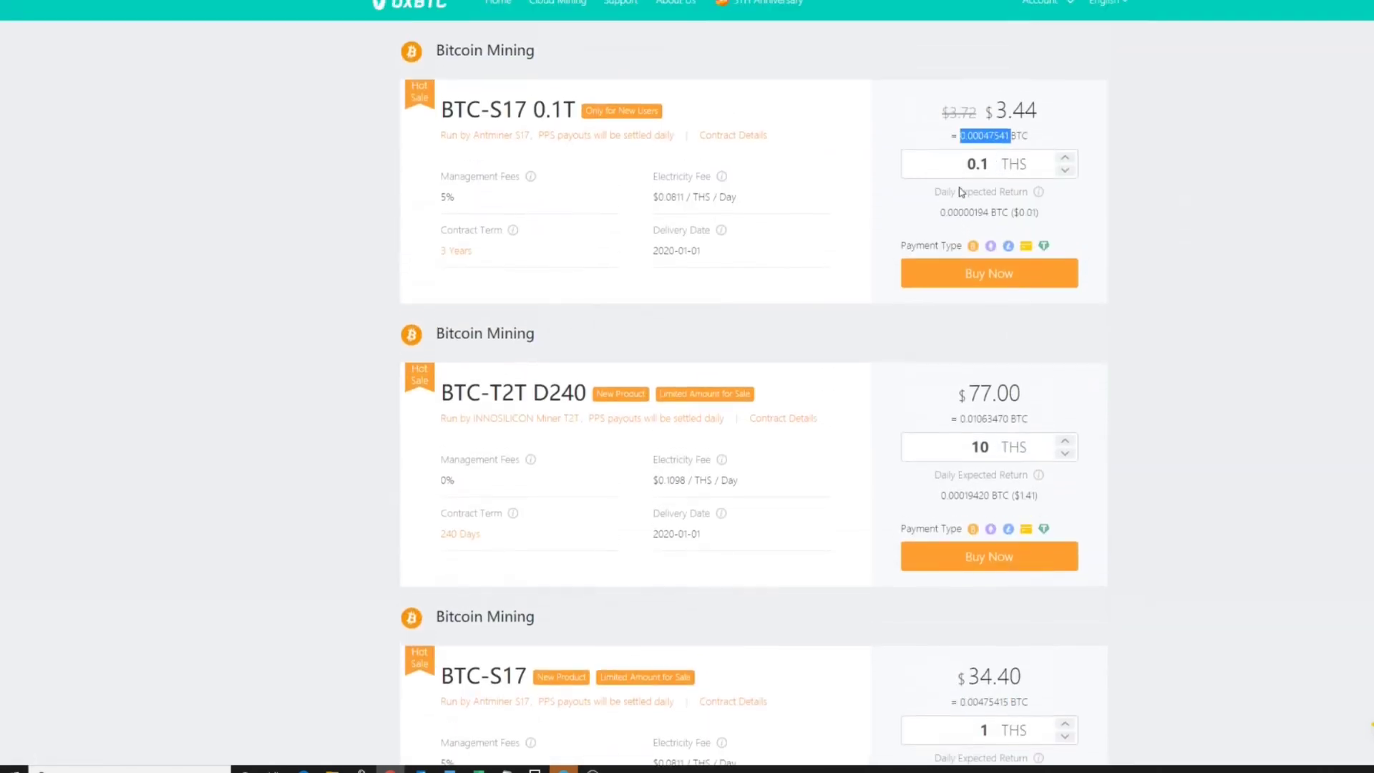
mouse_move(1039, 25)
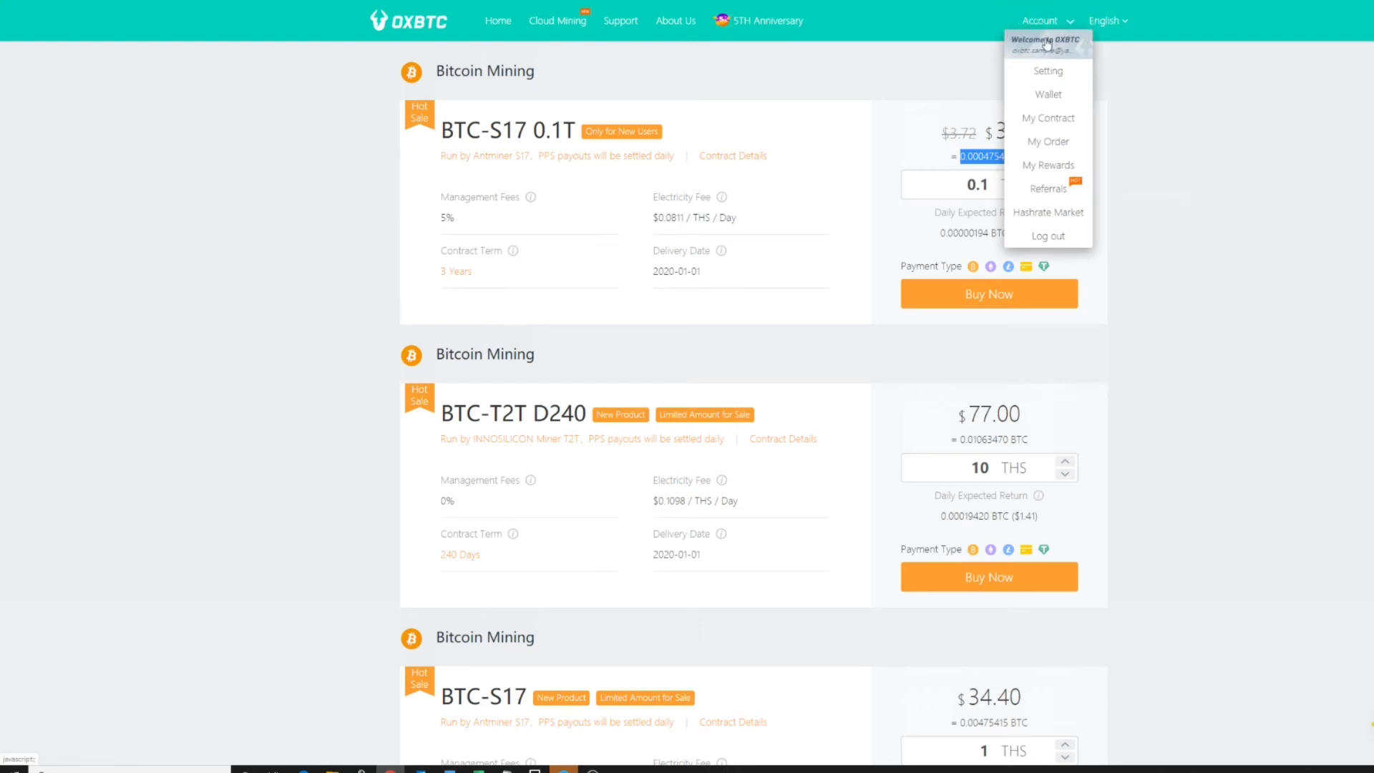
Step: Bring up the BTC Wallet's deposit address and select the whole address for copying
click(1049, 94)
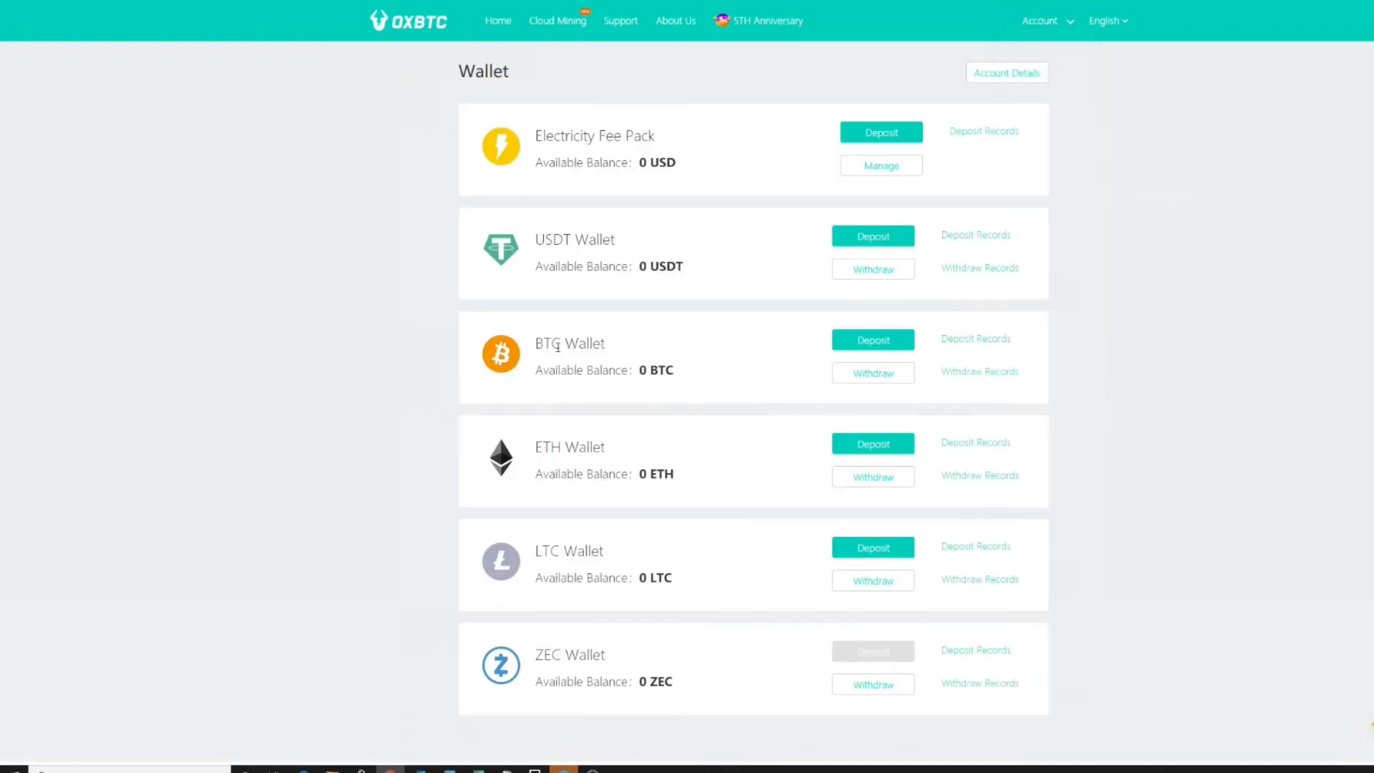
click(875, 343)
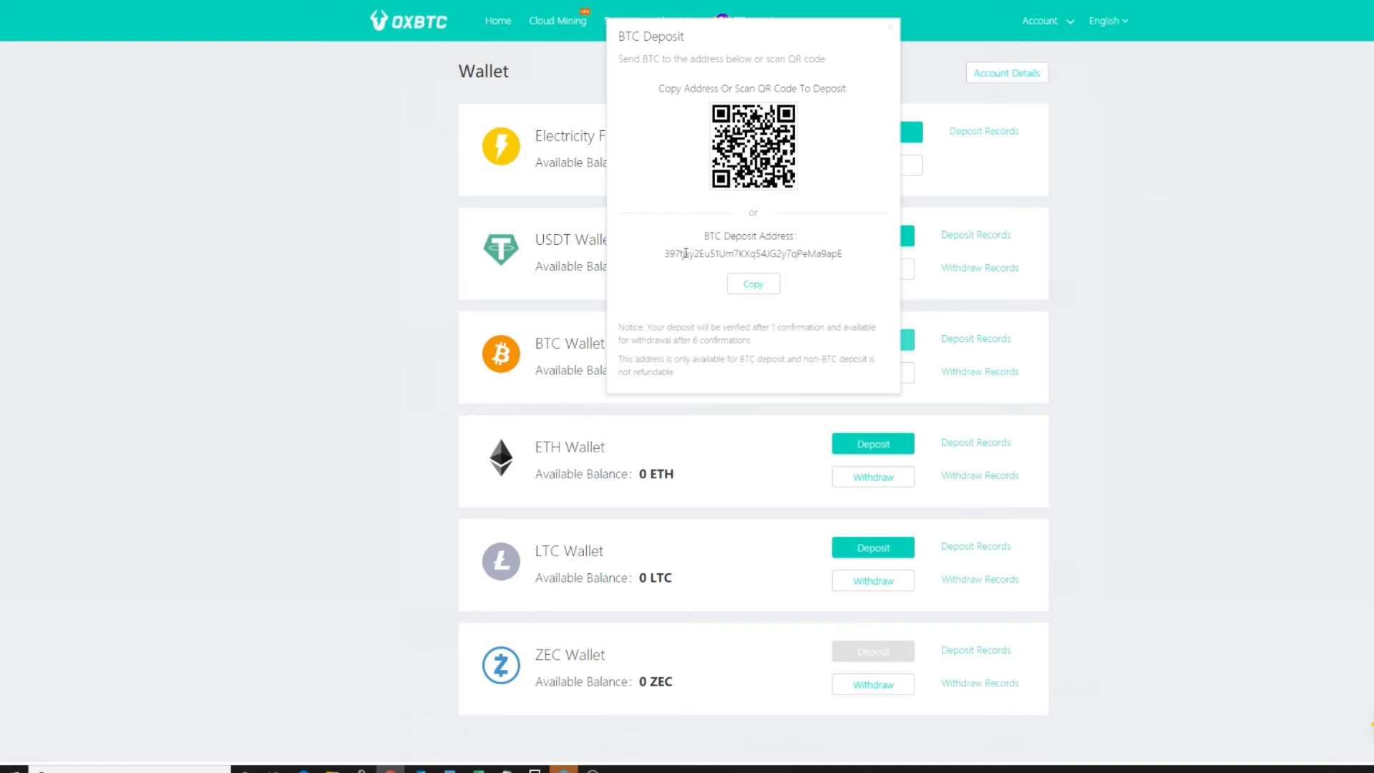
double_click(731, 253)
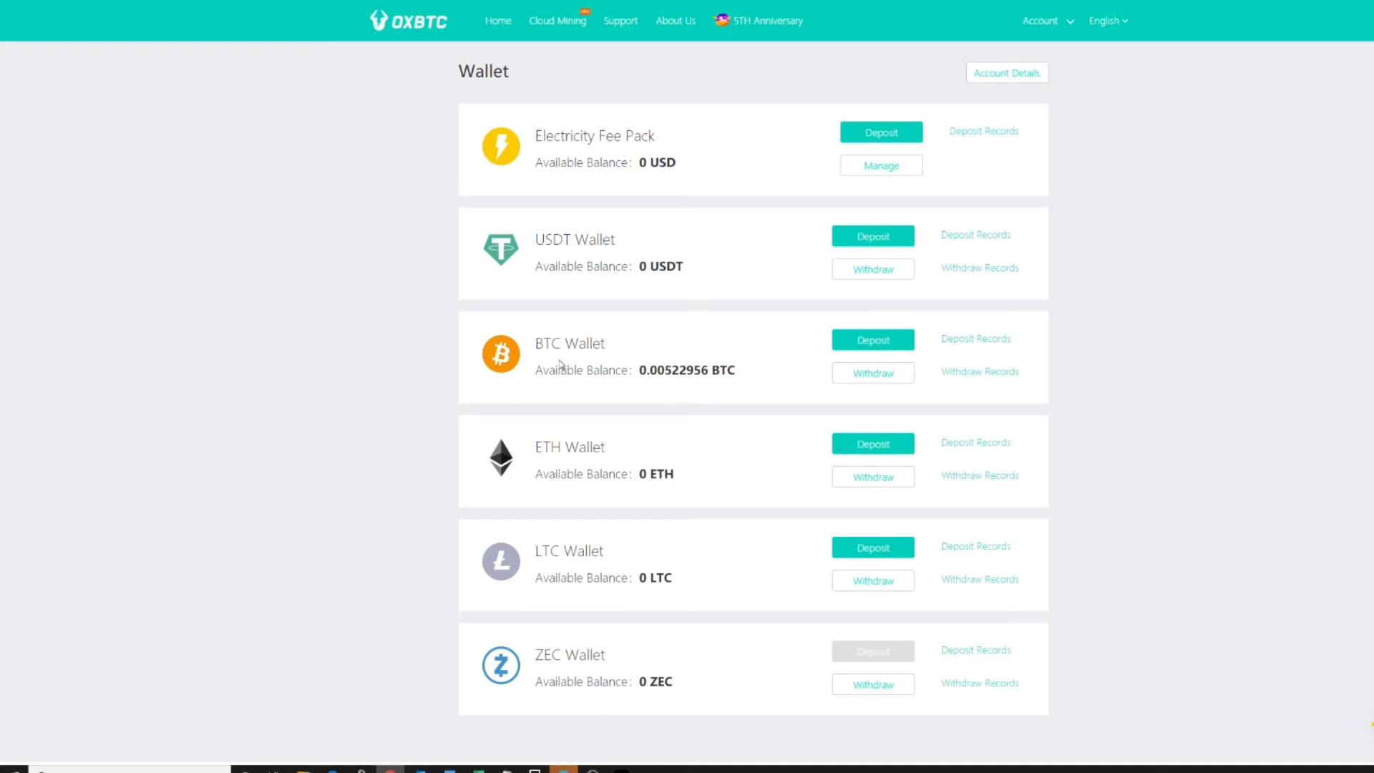
mouse_move(1052, 24)
drag(634, 370, 729, 370)
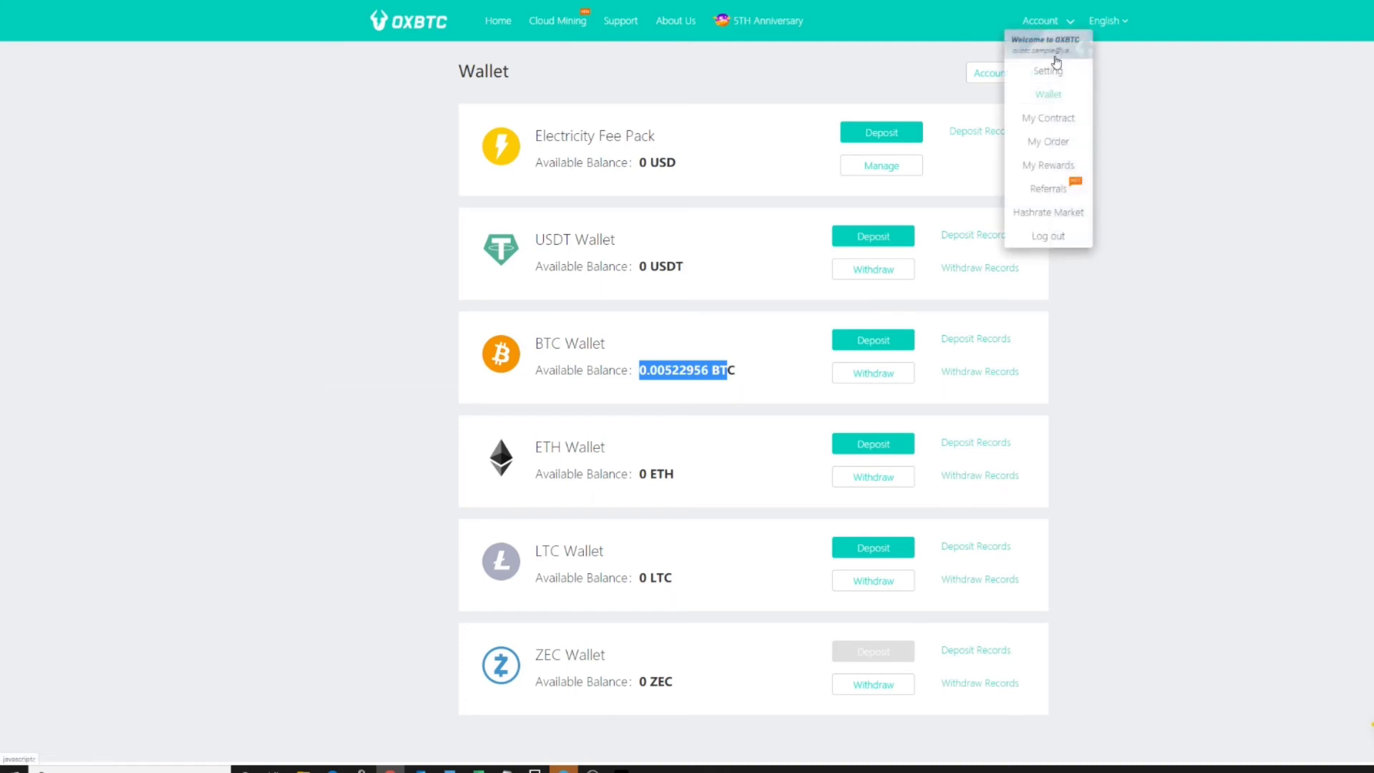
click(1047, 168)
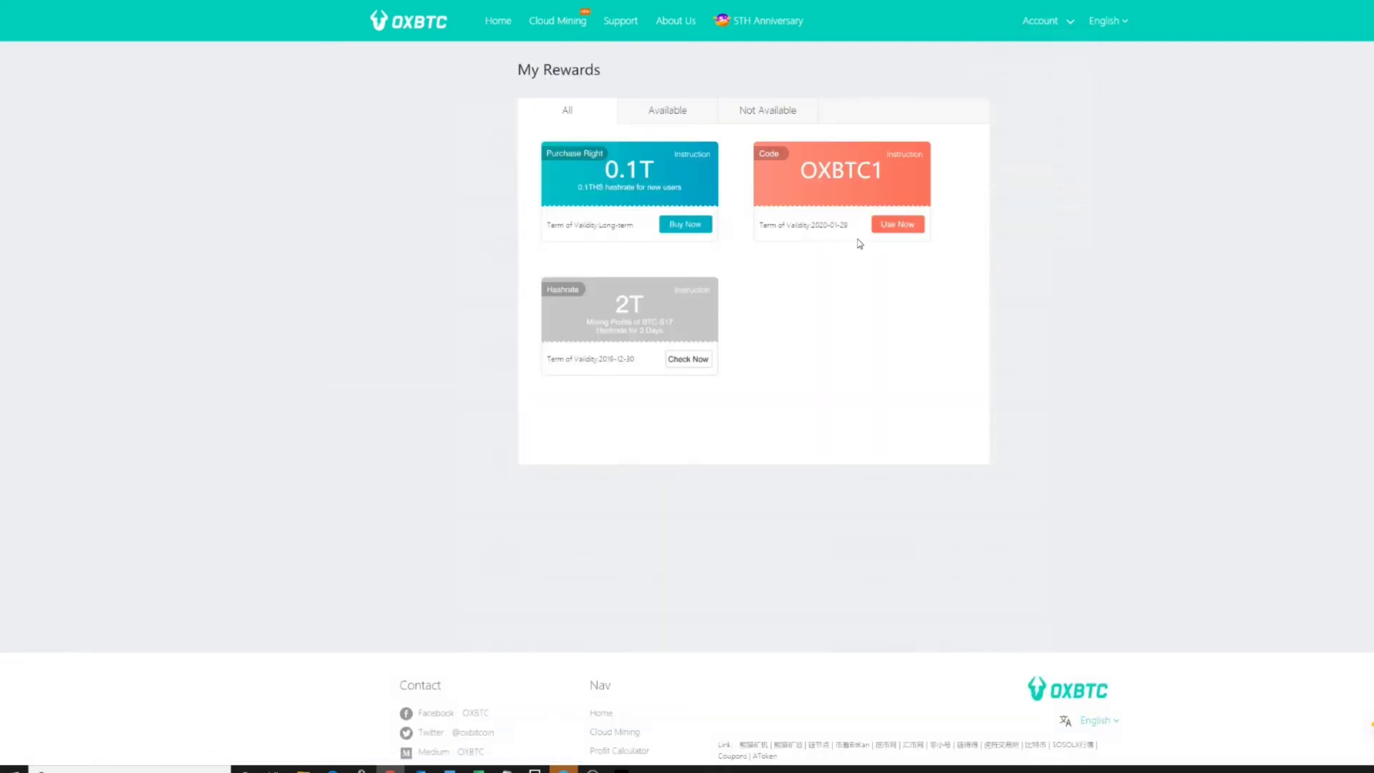
Step: Redeem the 0.1T new-user purchase right and start an order for the BTC-S17 0.1T contract
click(685, 224)
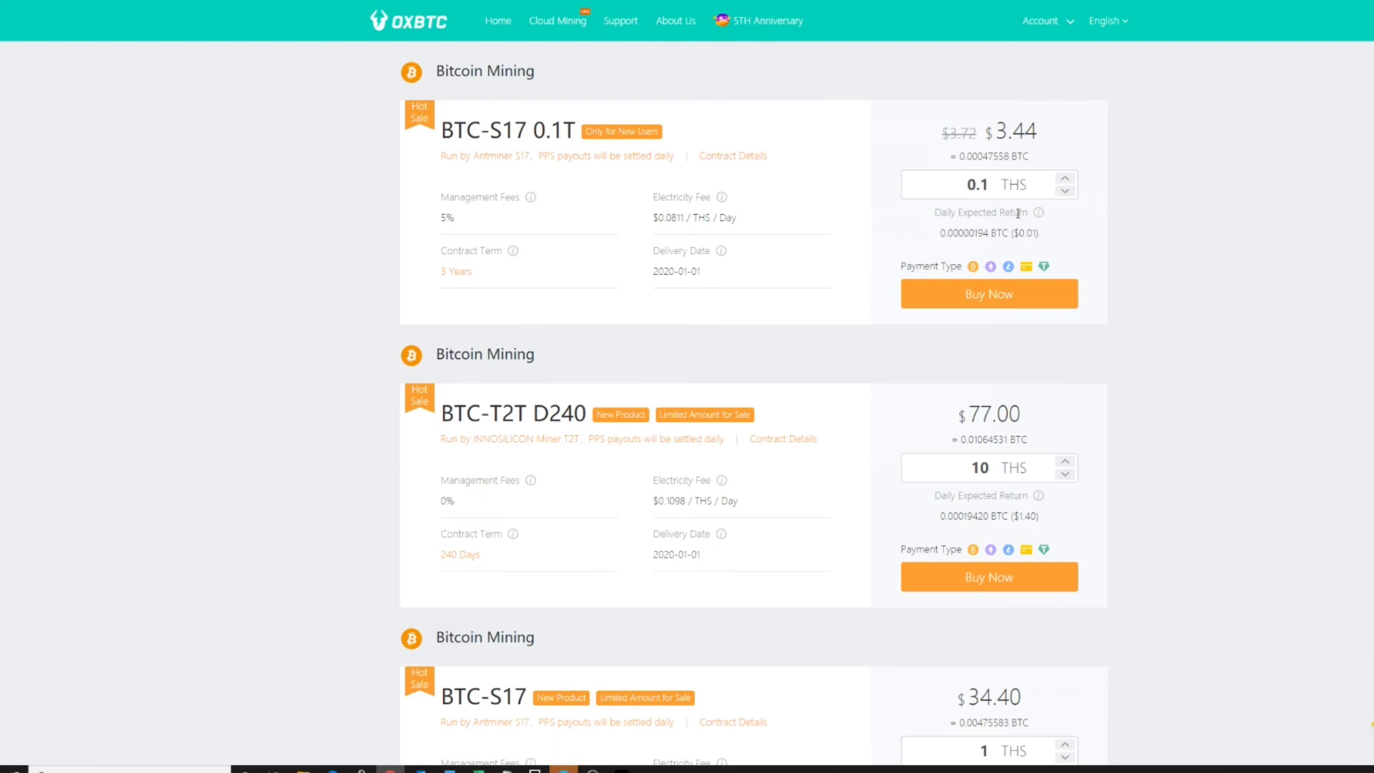
click(992, 296)
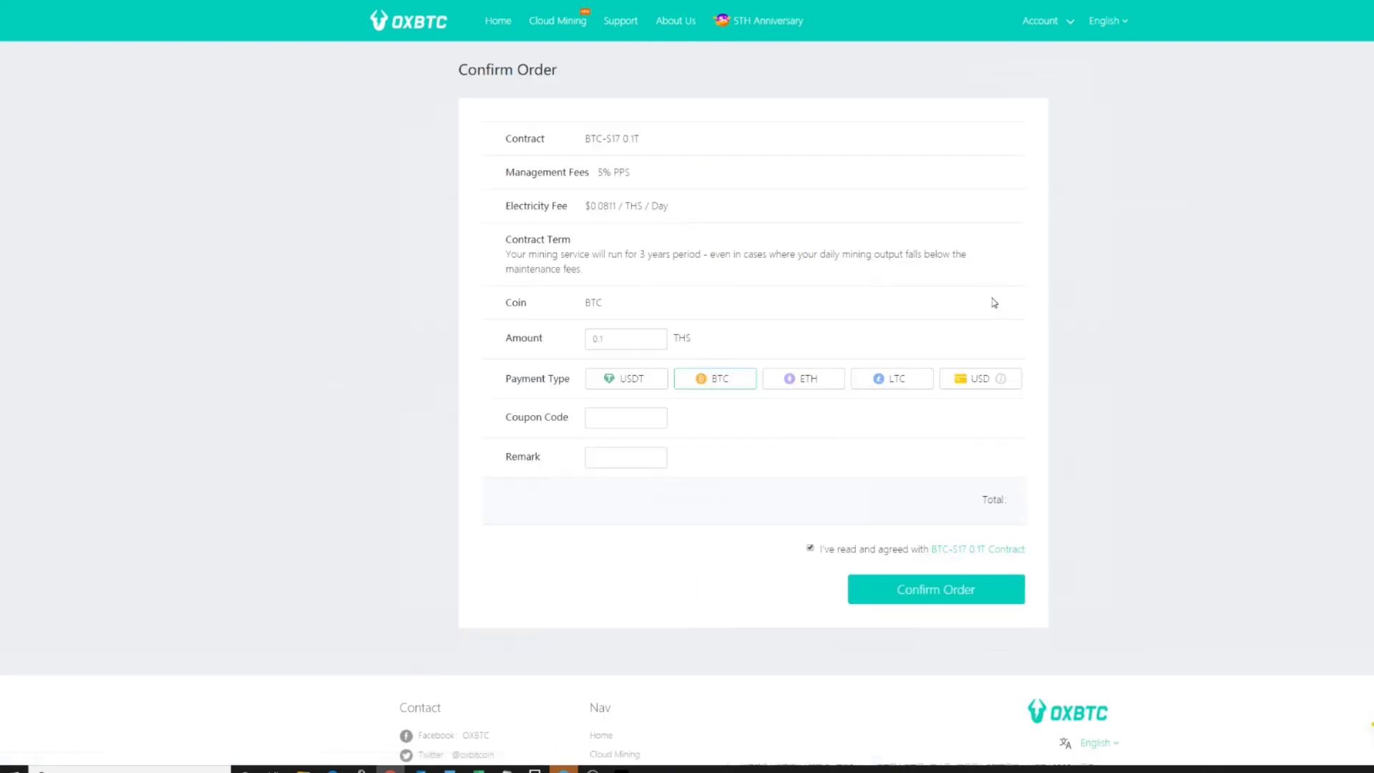
Step: Pay for the BTC-S17 0.1T order in BTC, accepting the terms and approving with the asset password
click(703, 382)
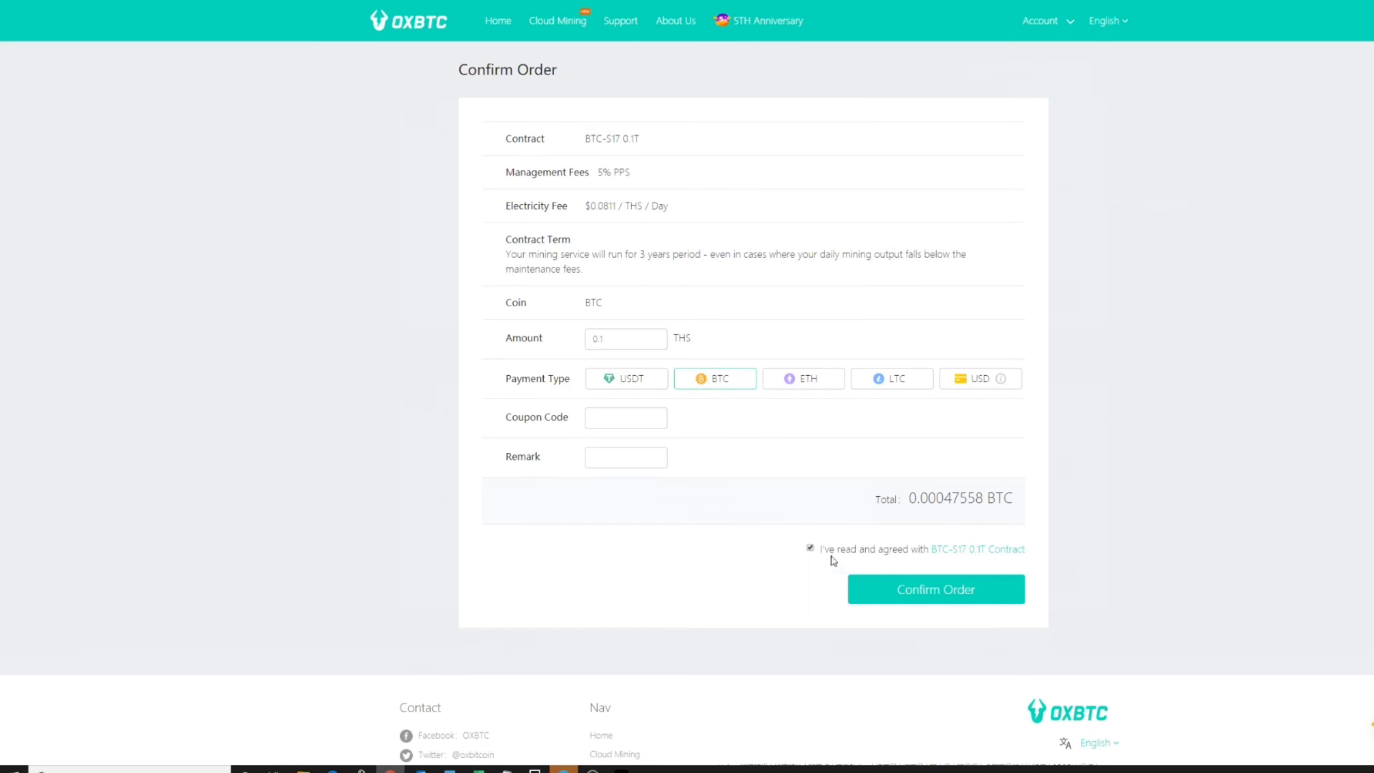
click(811, 549)
click(925, 594)
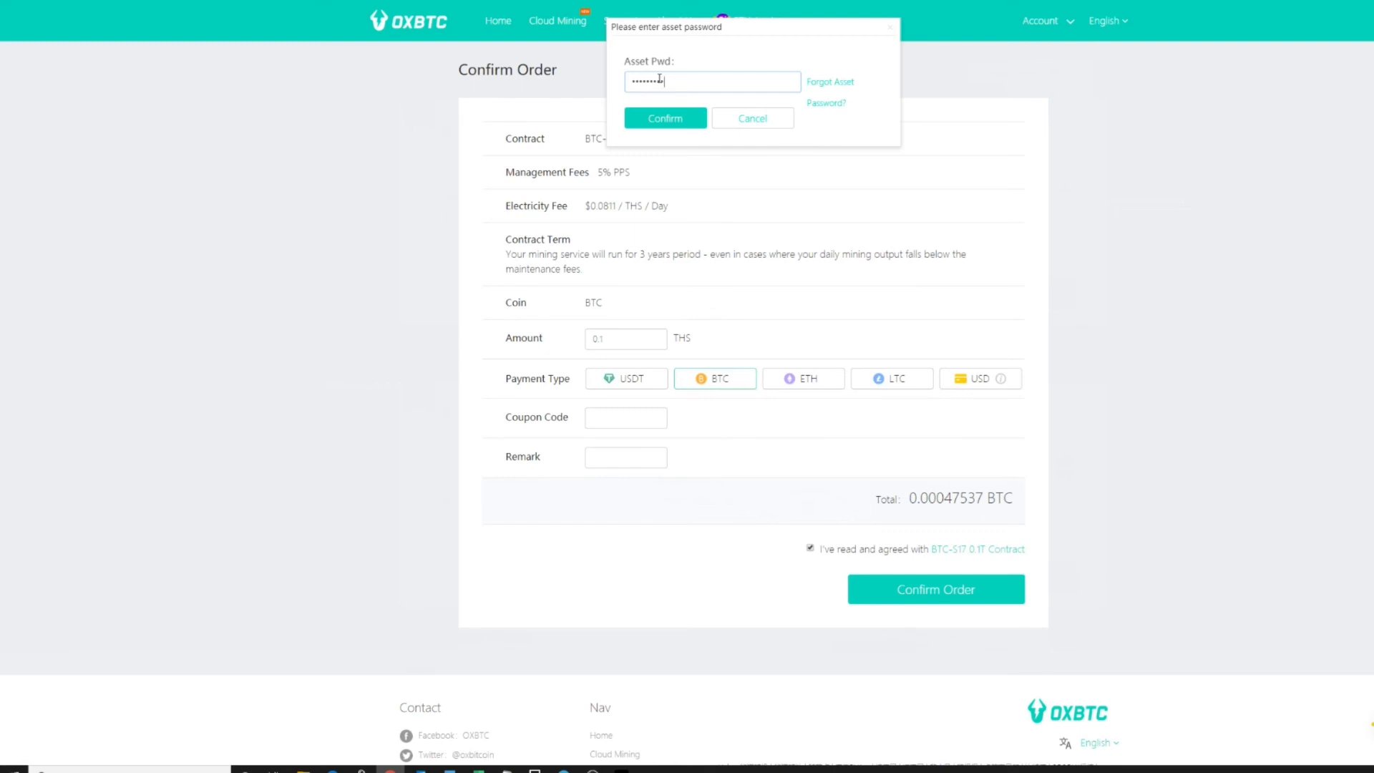
click(672, 120)
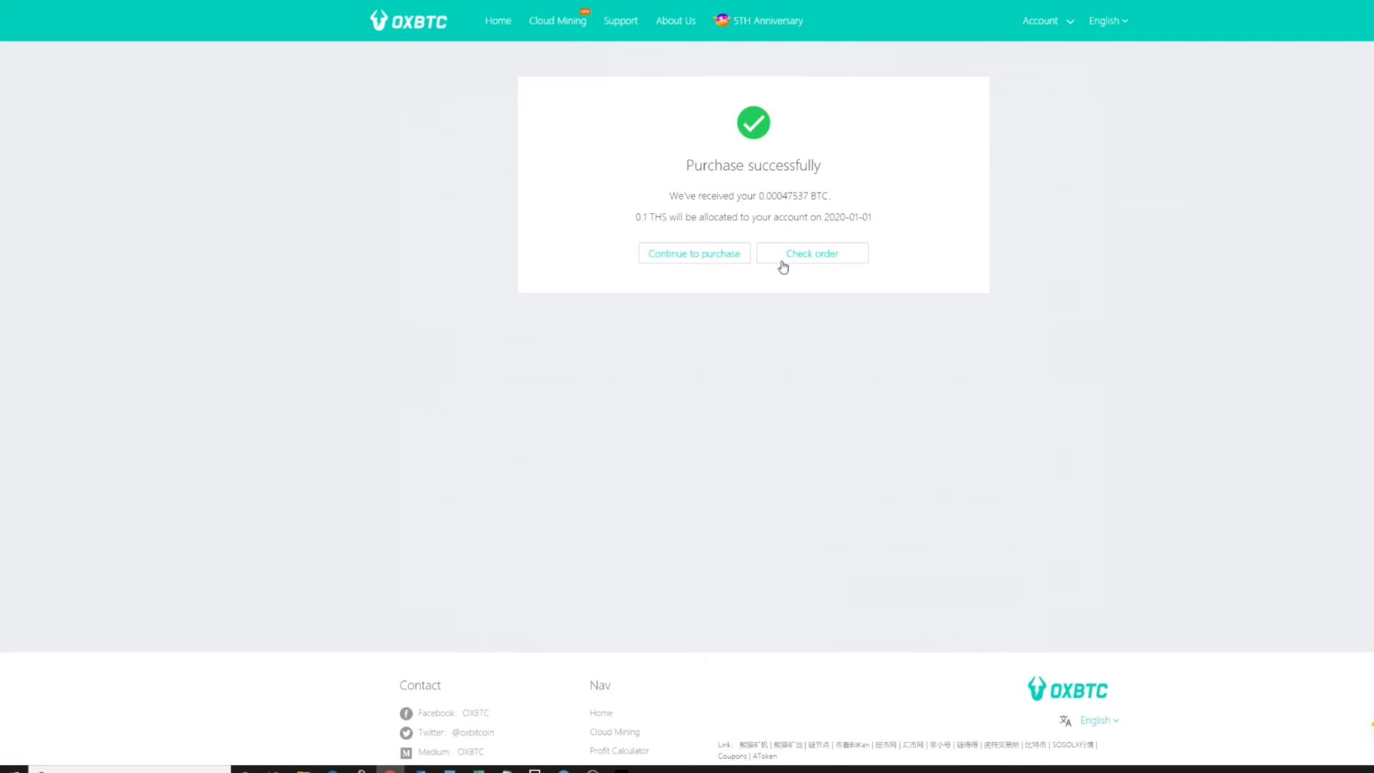
Step: Check the new 0.1T order and highlight its 2020-01-01 delivery and 2023-01-01 due dates
click(808, 257)
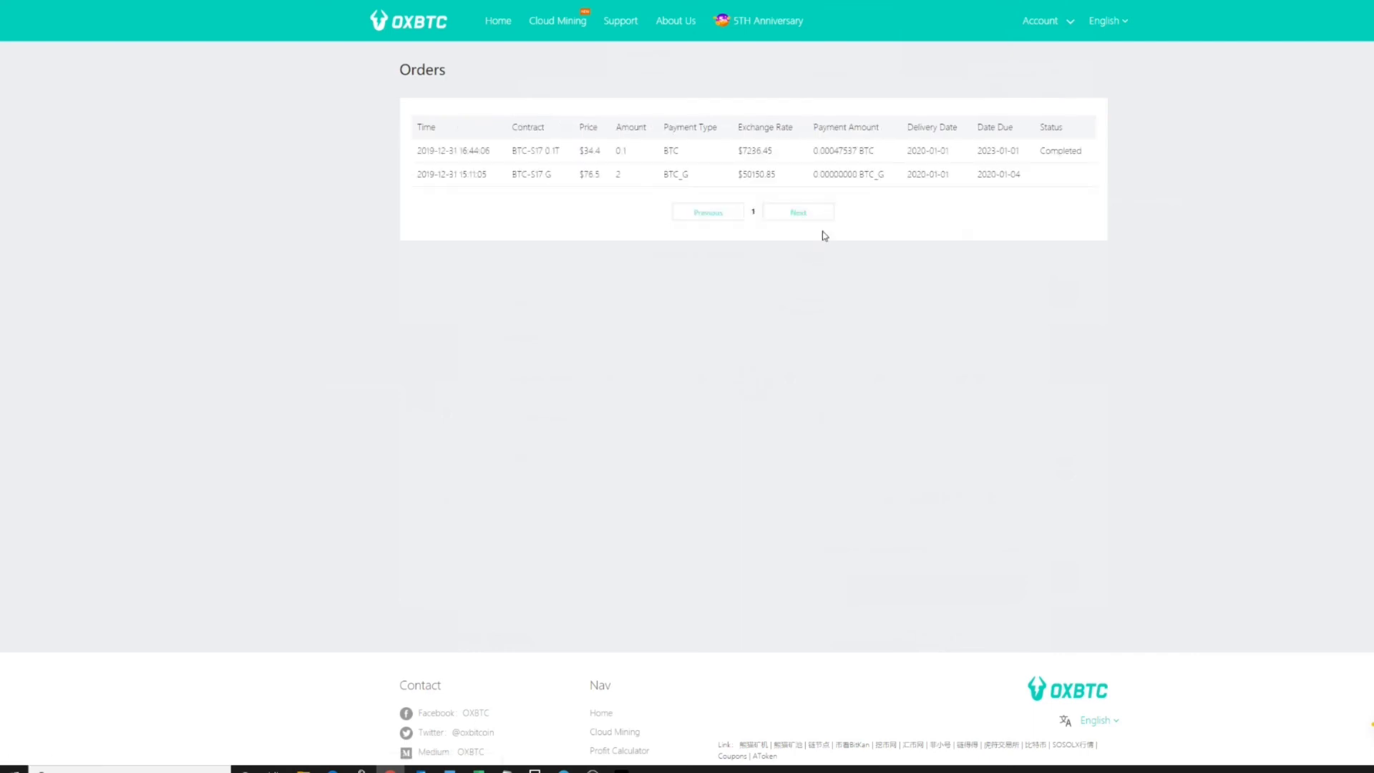
mouse_move(1063, 24)
drag(916, 152, 1022, 152)
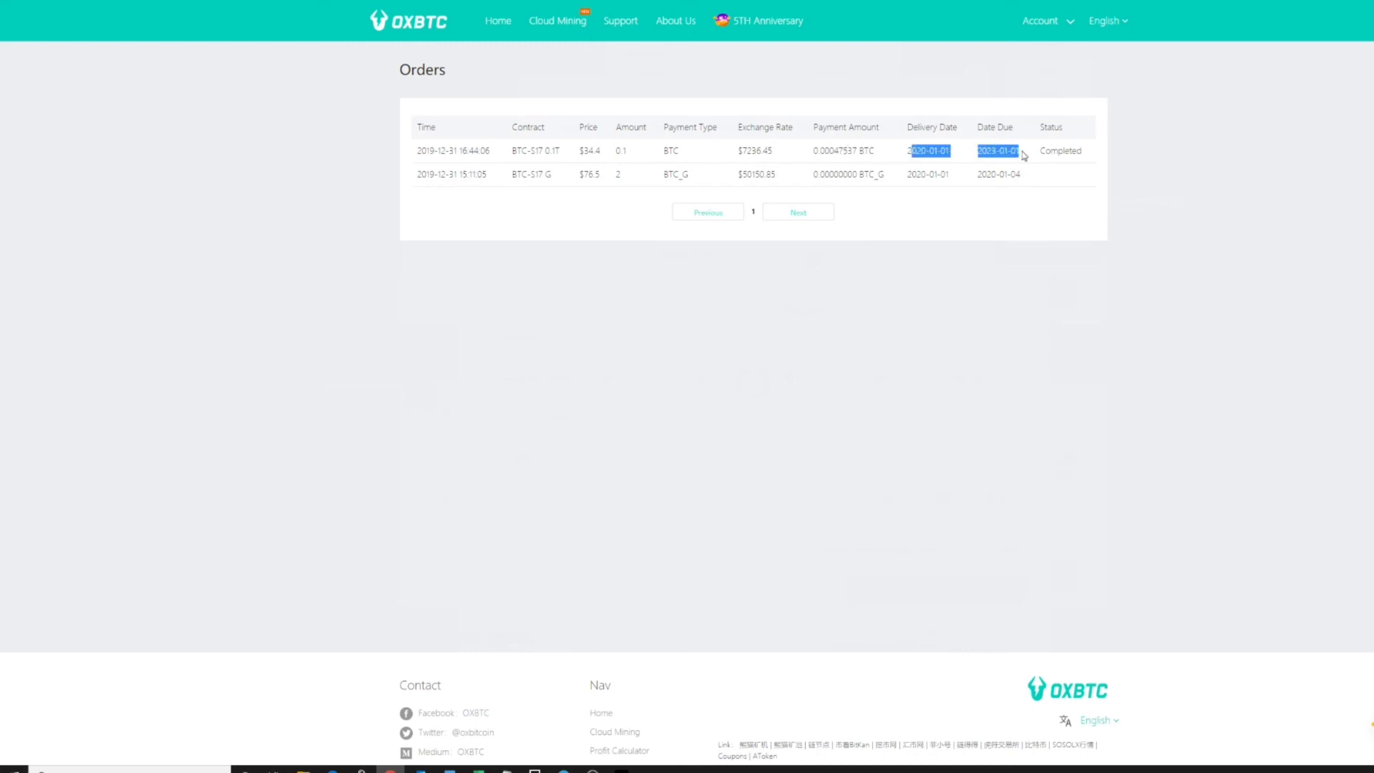
click(942, 343)
mouse_move(1064, 27)
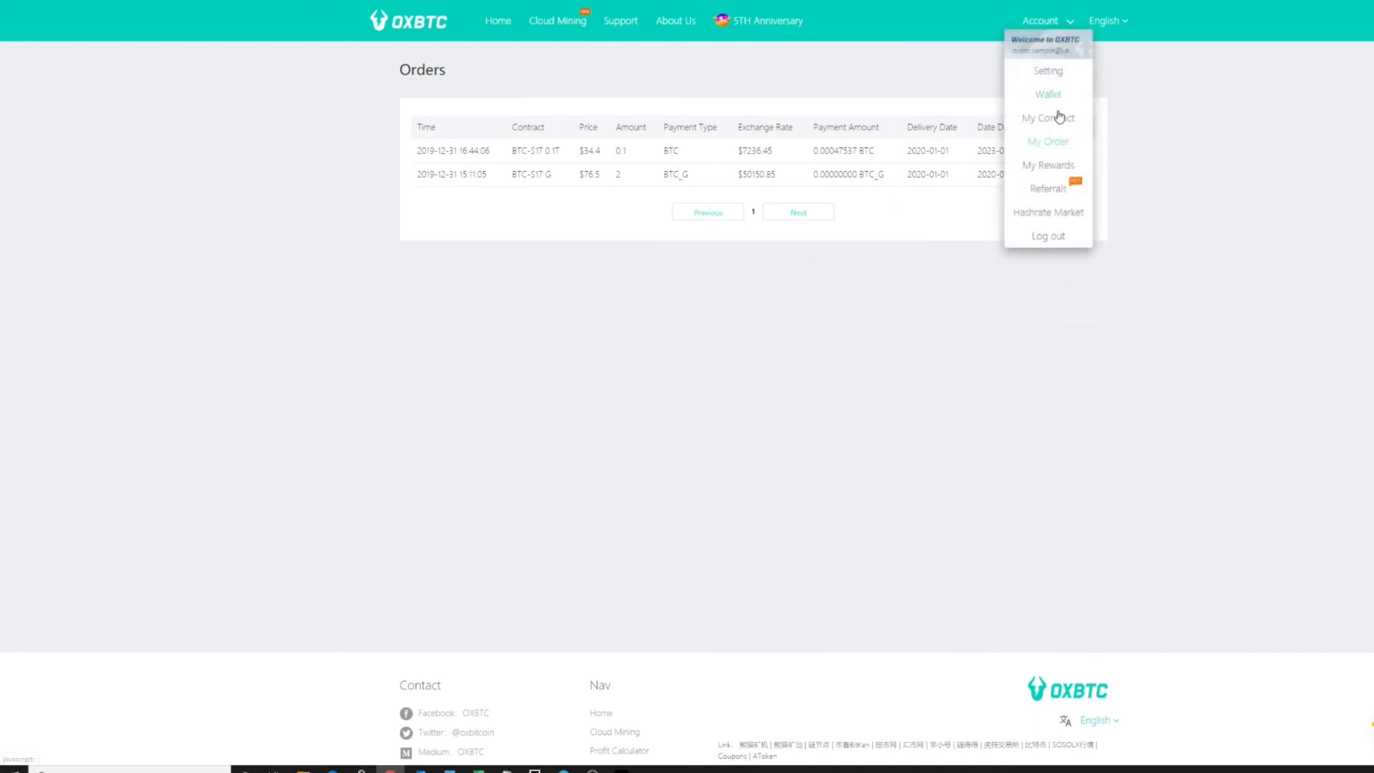
click(1056, 166)
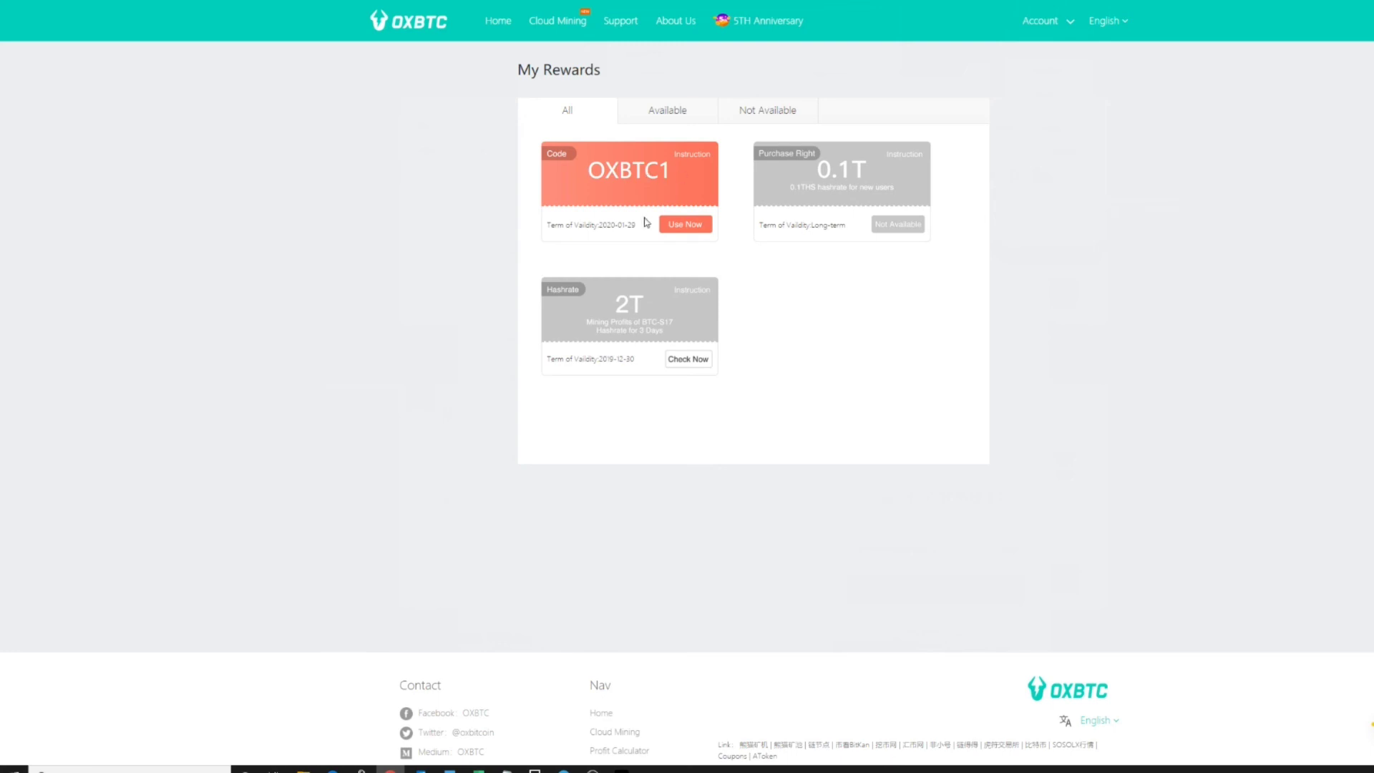
click(683, 224)
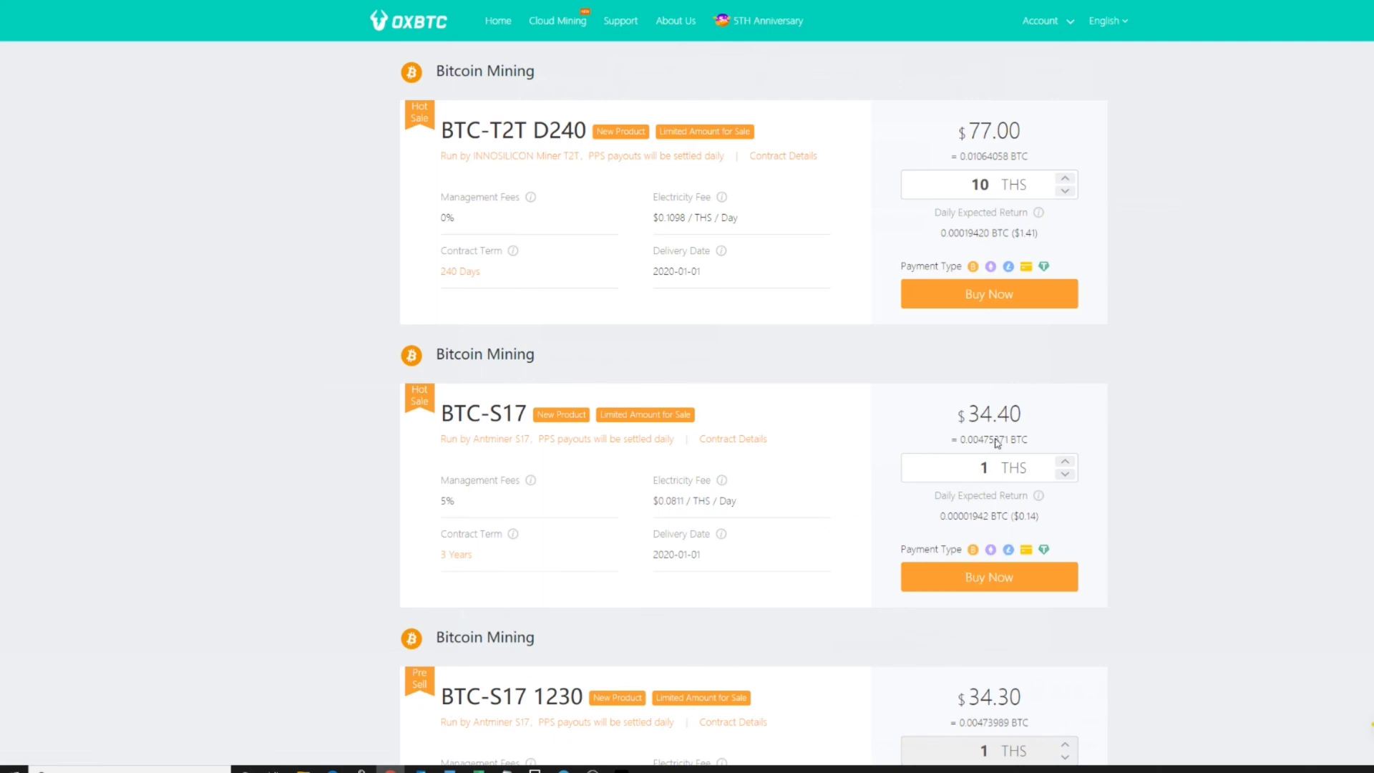
Step: Start a BTC-S17 order with the OXBTC1 coupon applied, BTC payment, and terms accepted
click(987, 583)
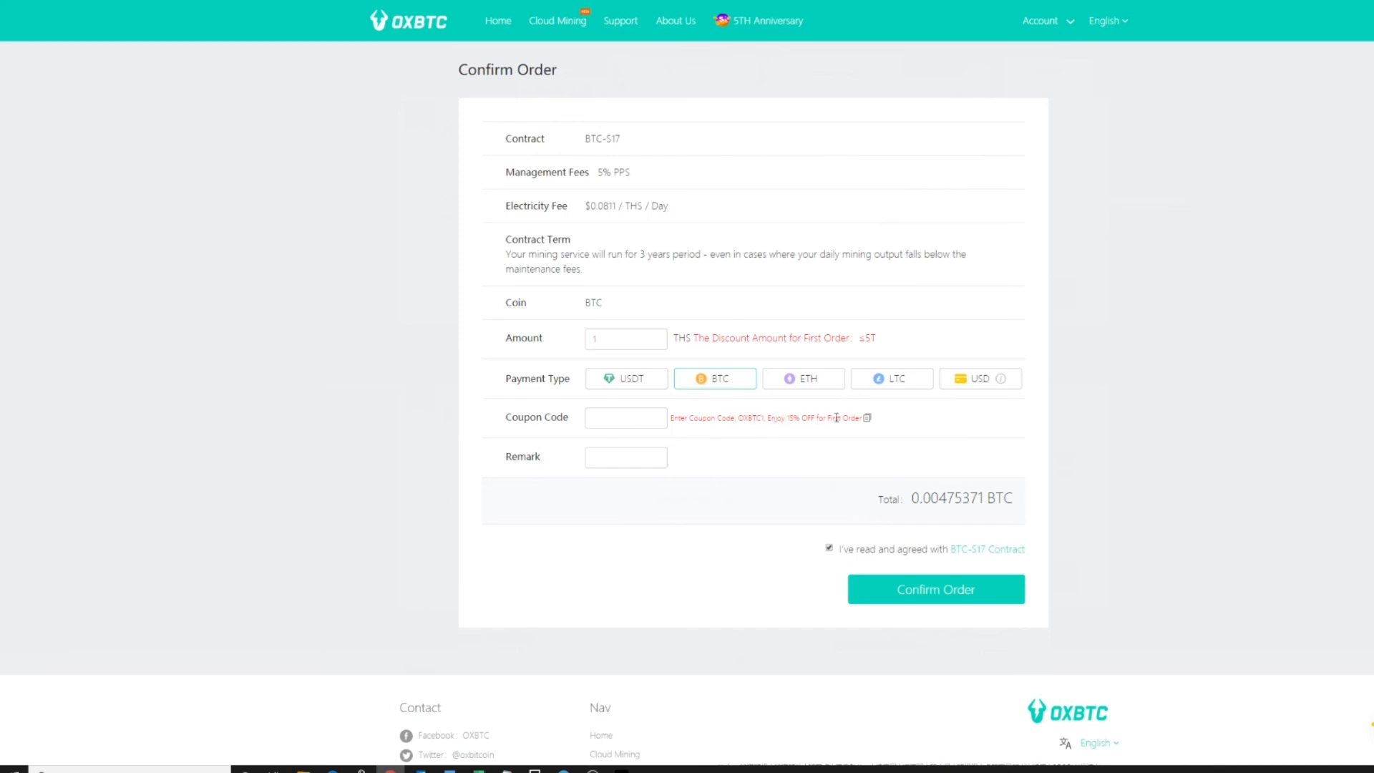
click(868, 420)
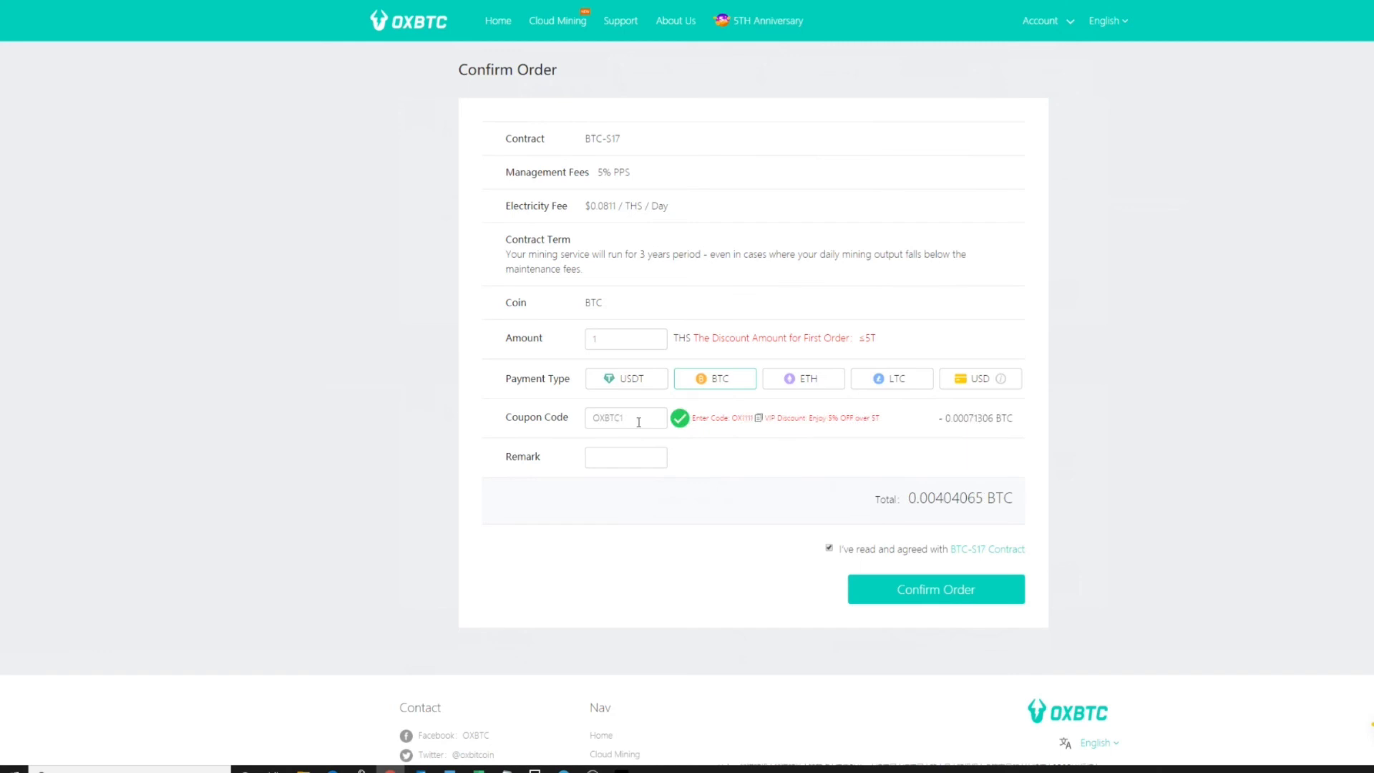
click(711, 385)
click(829, 549)
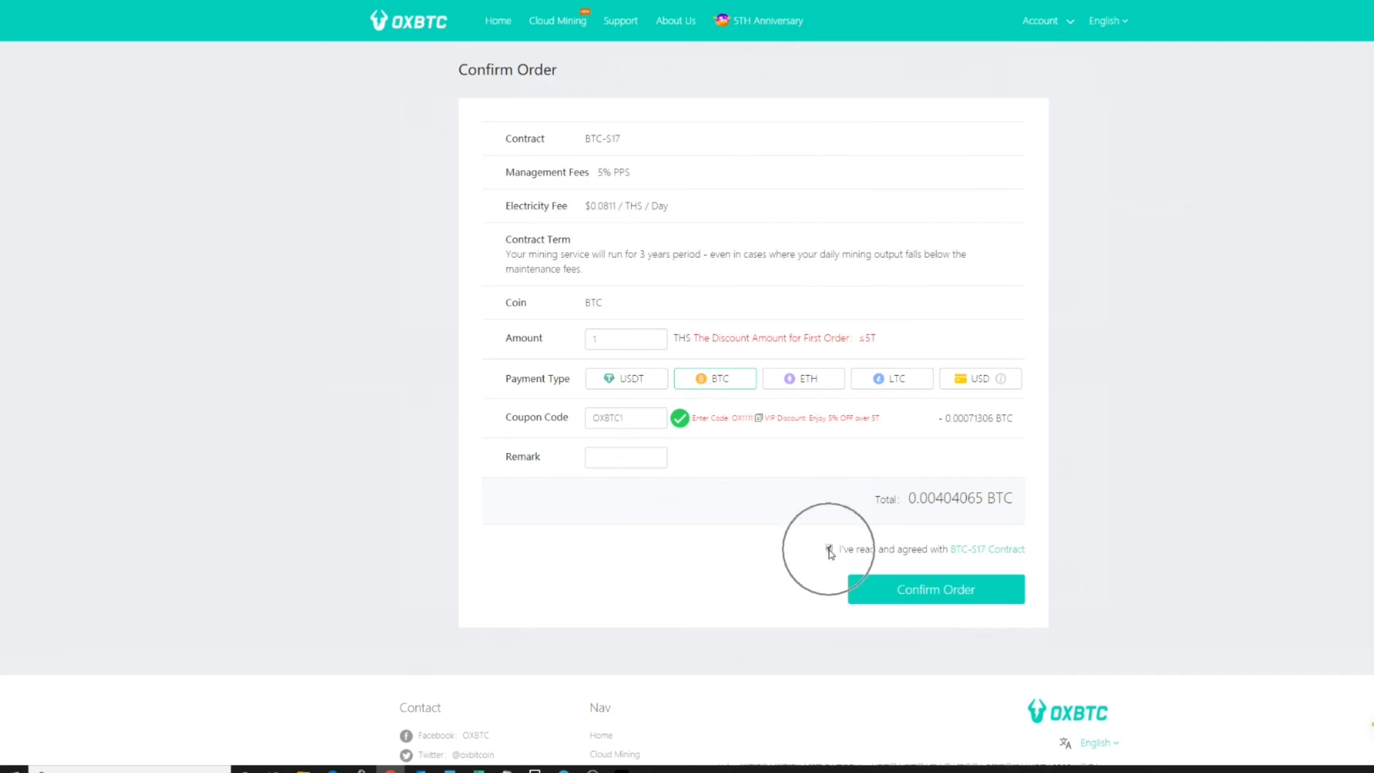
Step: Submit the discounted order and approve the 0.00404065 BTC payment with the asset password
click(939, 599)
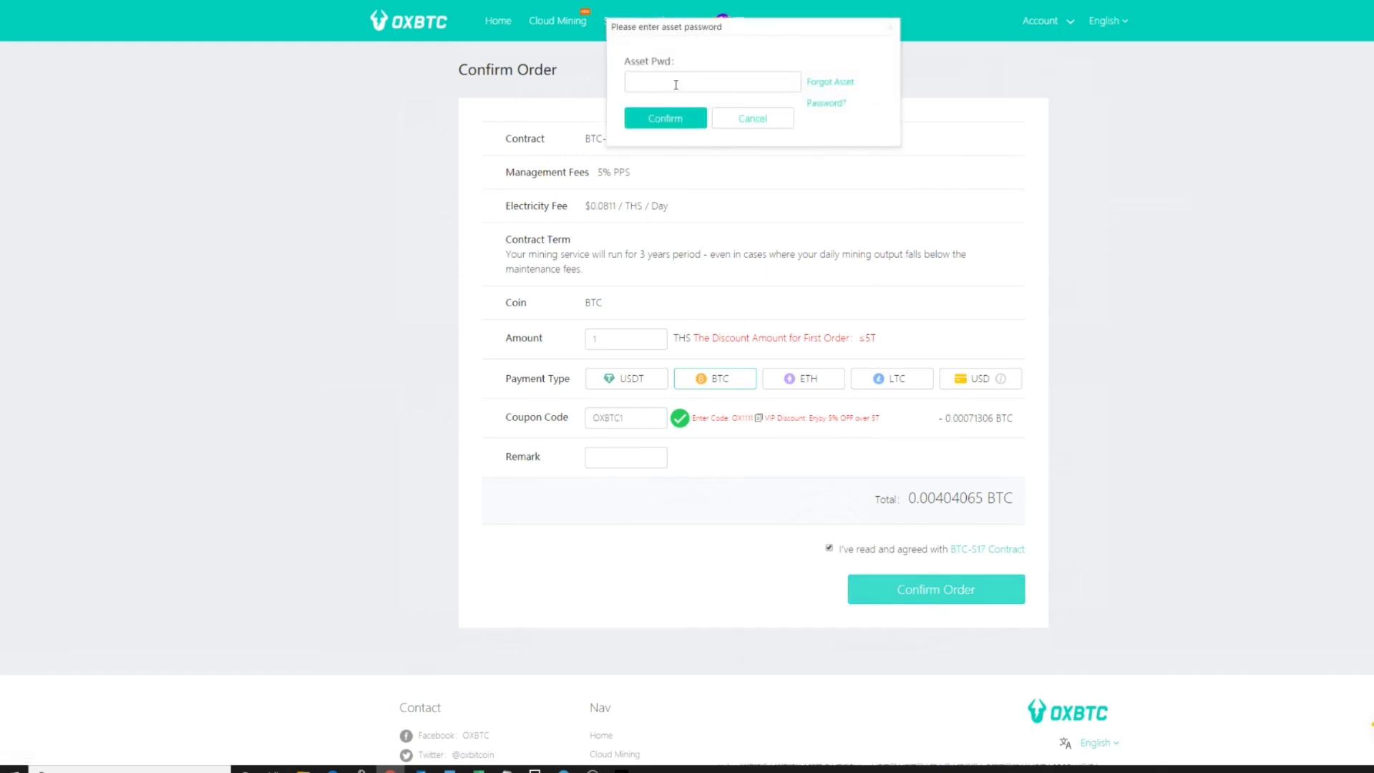
click(676, 83)
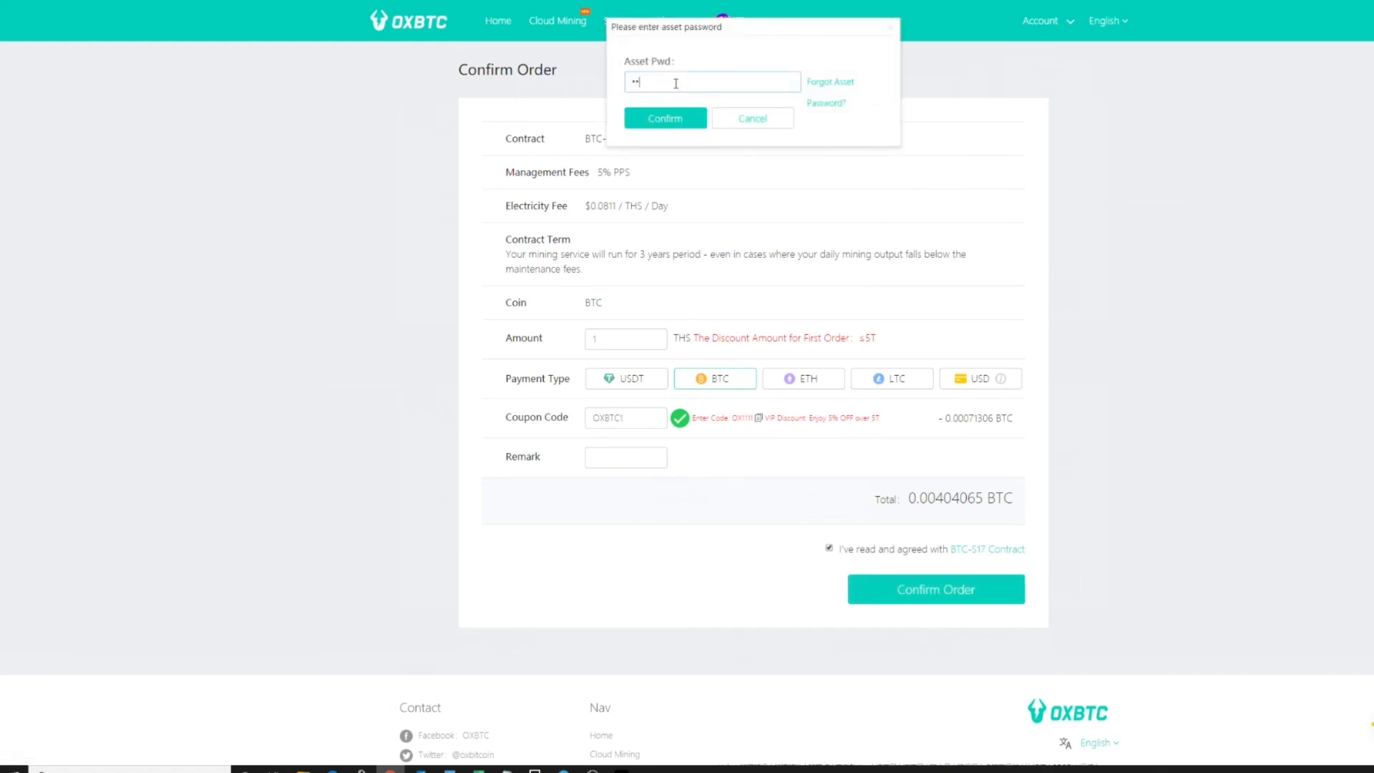
text(•••••••••)
click(671, 115)
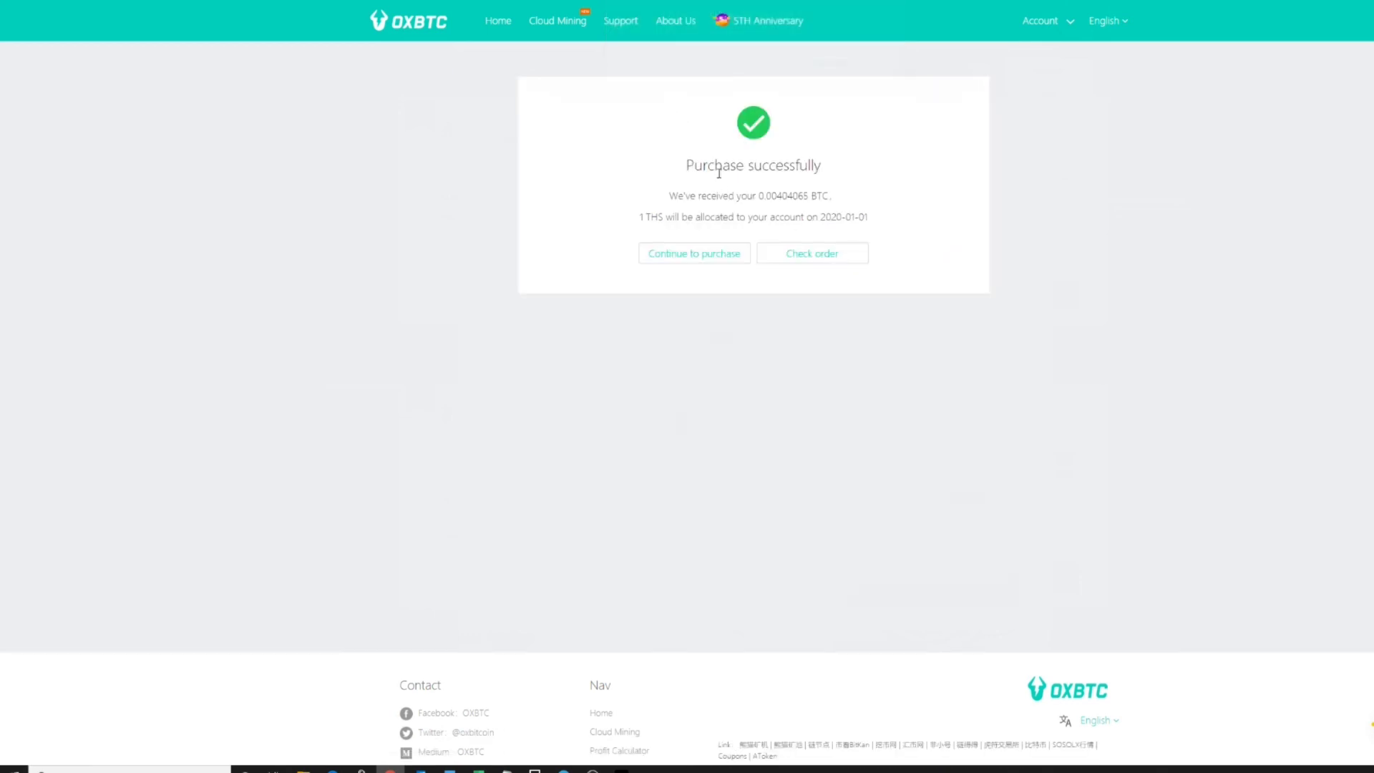
Step: Review the new 1 THS order's amount, $34.4 price, 0.00404065 BTC payment and delivery/due dates
click(815, 256)
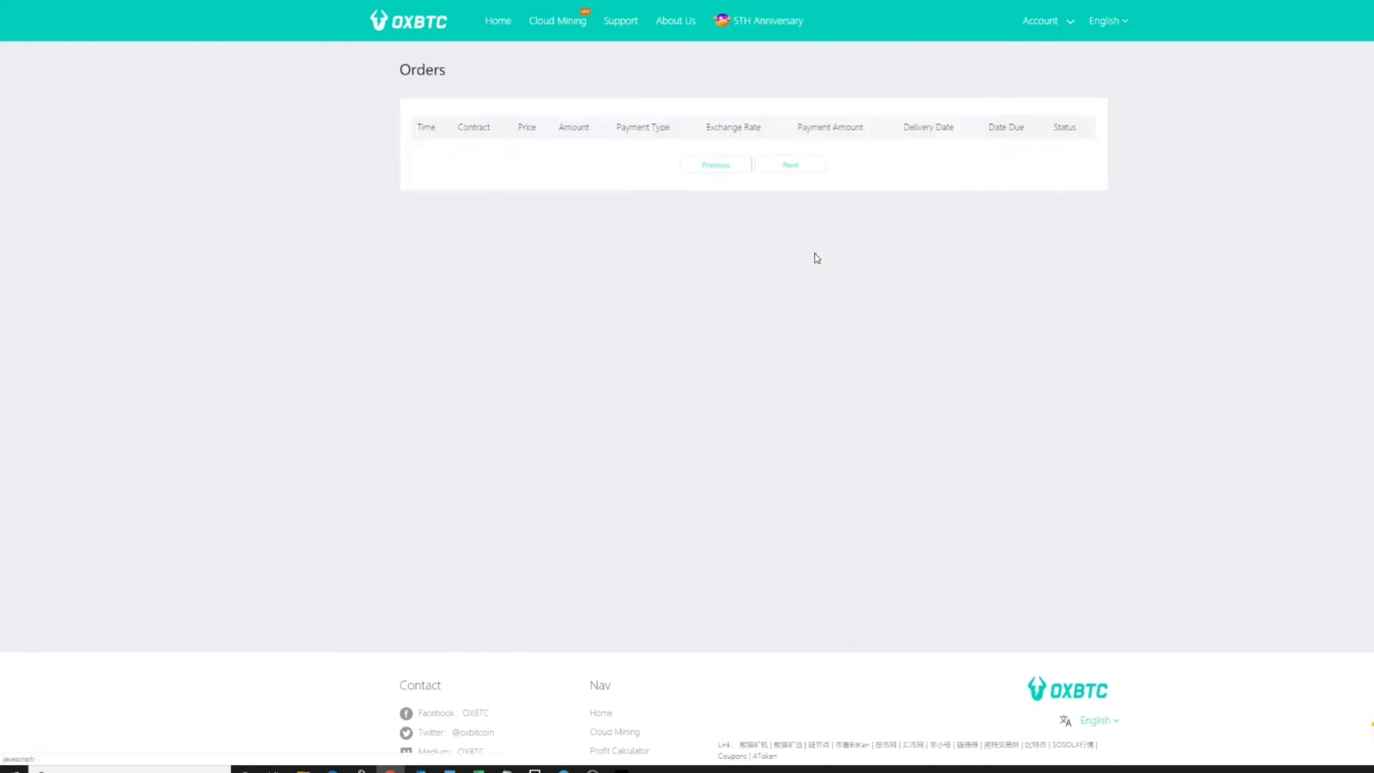
click(1076, 153)
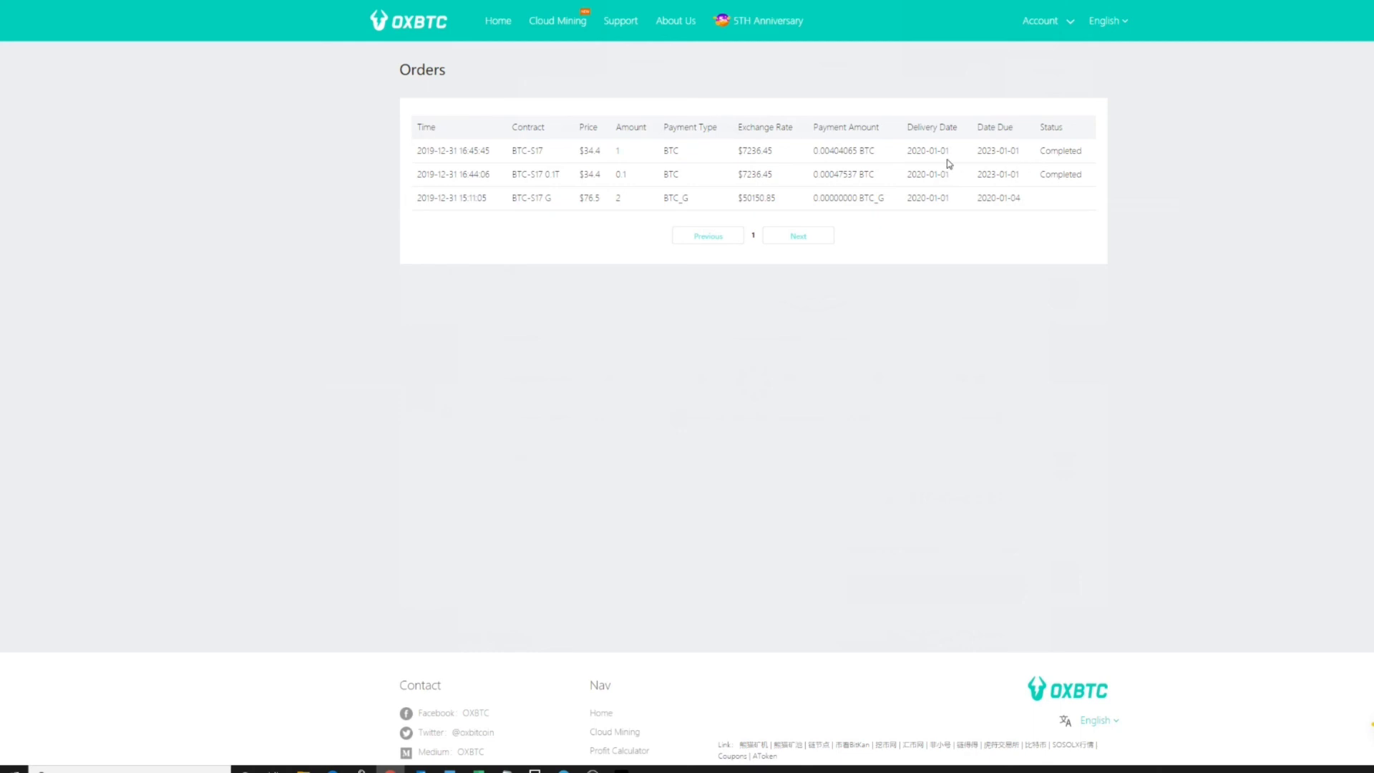
double_click(617, 150)
drag(576, 152, 602, 153)
click(742, 149)
drag(742, 149, 878, 156)
click(908, 152)
drag(908, 152, 1020, 152)
mouse_move(1046, 21)
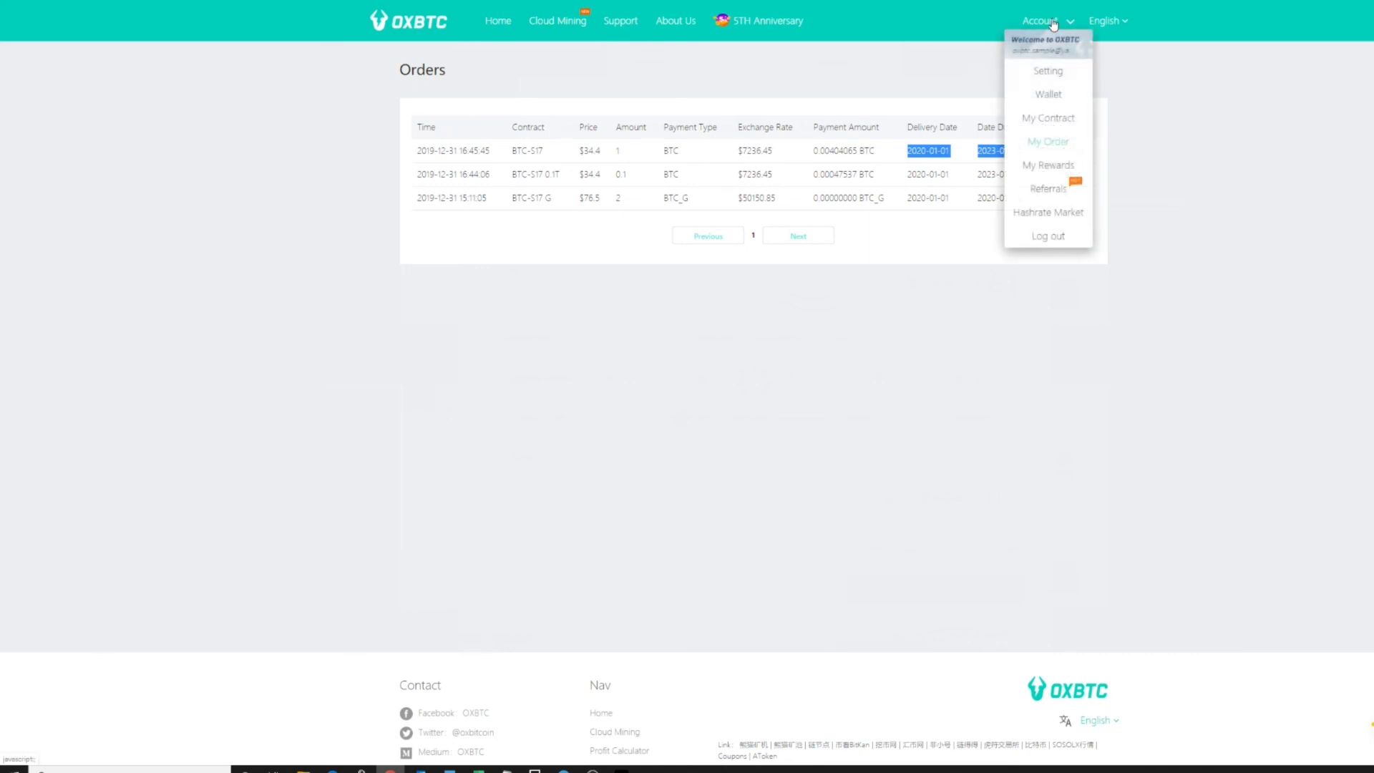
Step: Open My Contract and view the S17 Hashrate Gift profit details: 2 THS, 0 BTC earned
click(1052, 122)
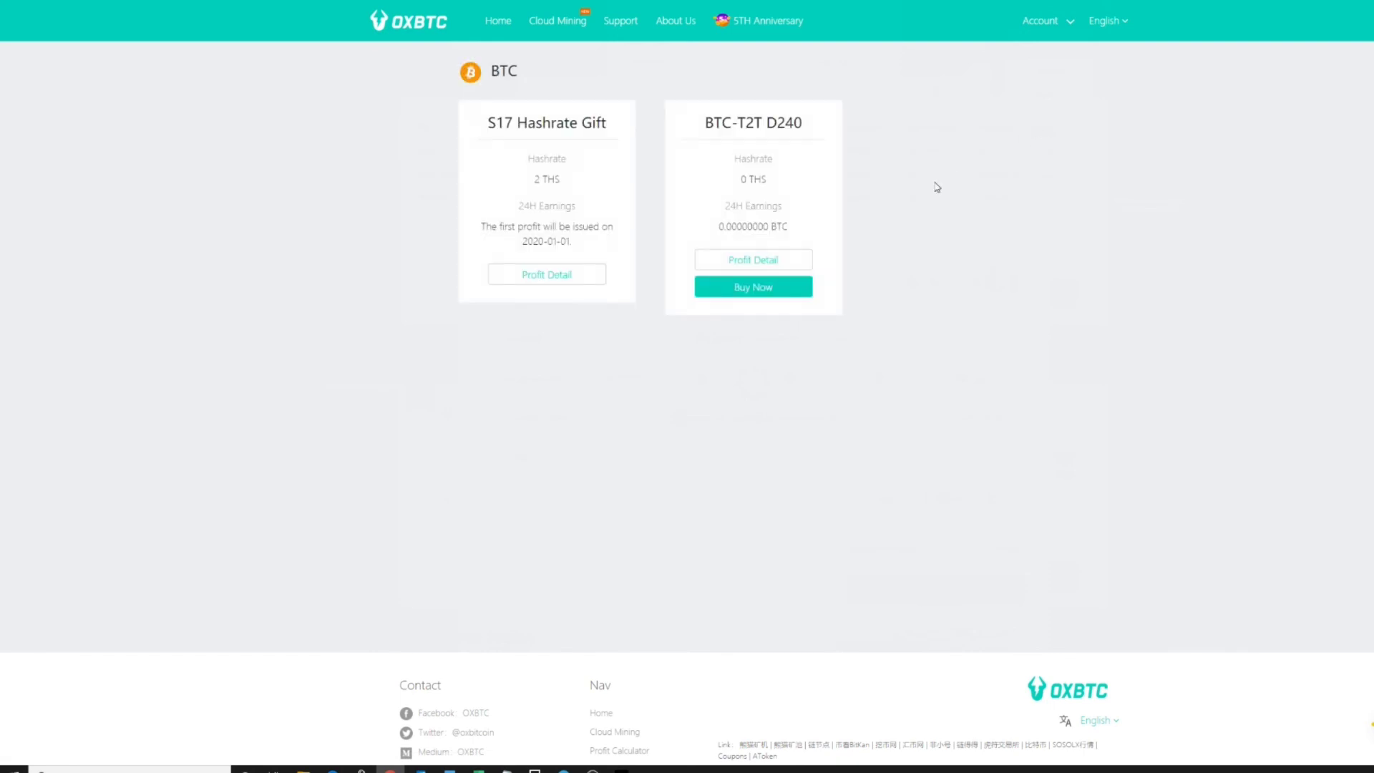
click(551, 276)
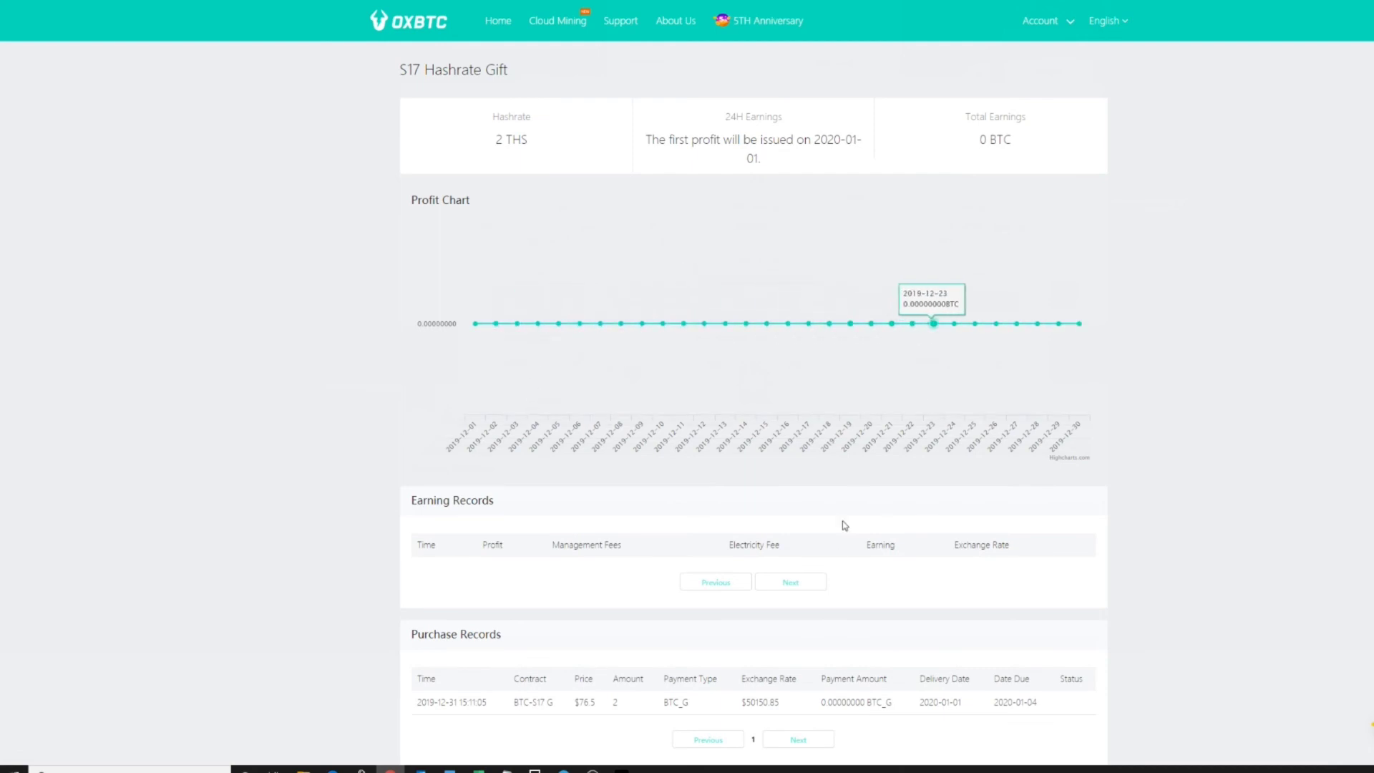
scroll(828, 557, down, 3)
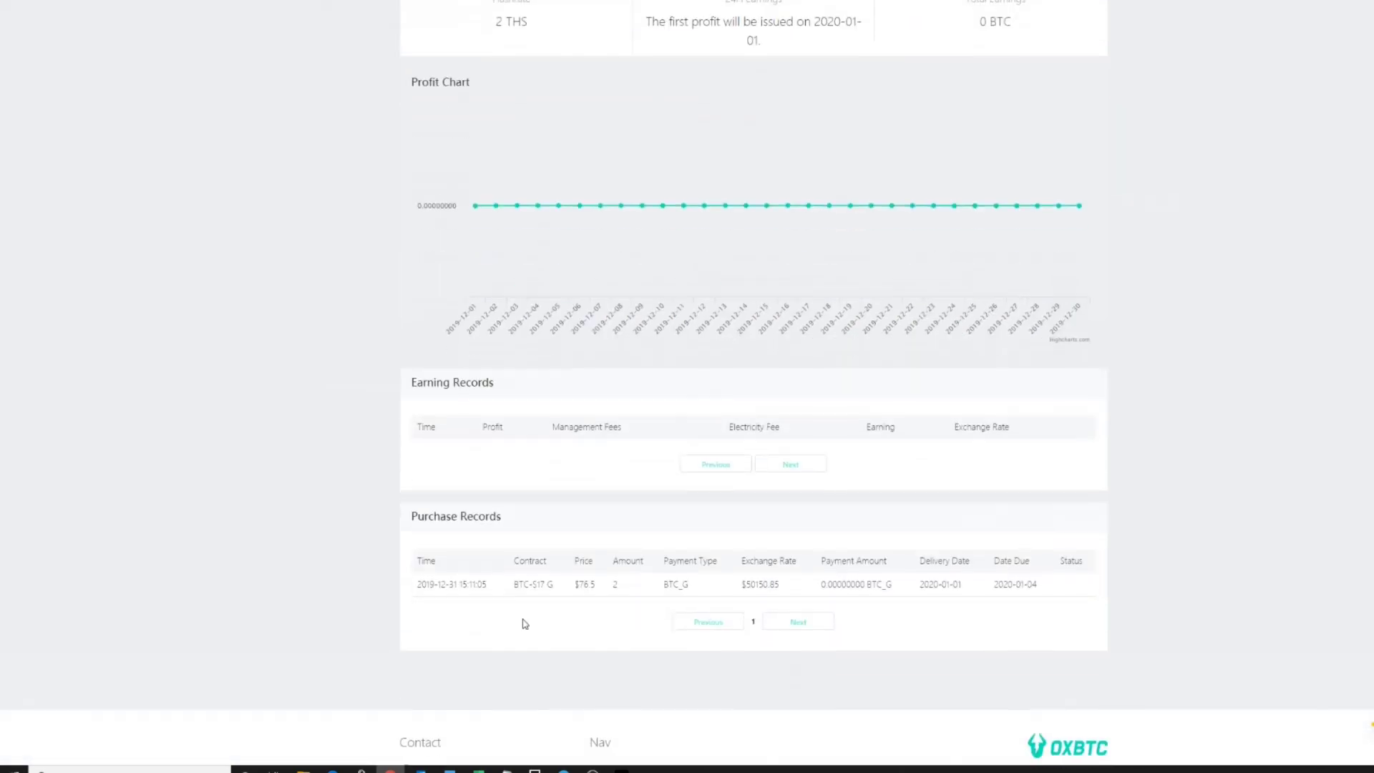
scroll(780, 501, up, 3)
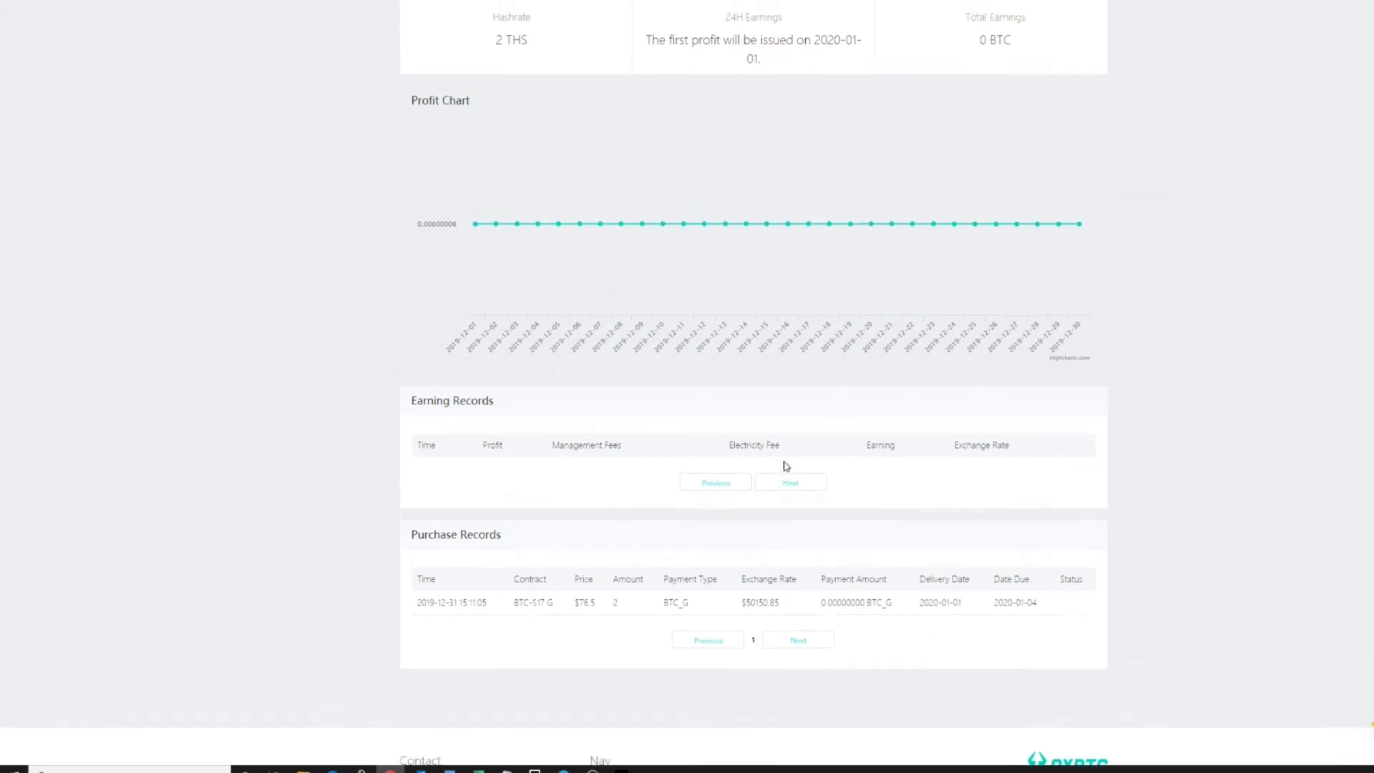
click(1050, 21)
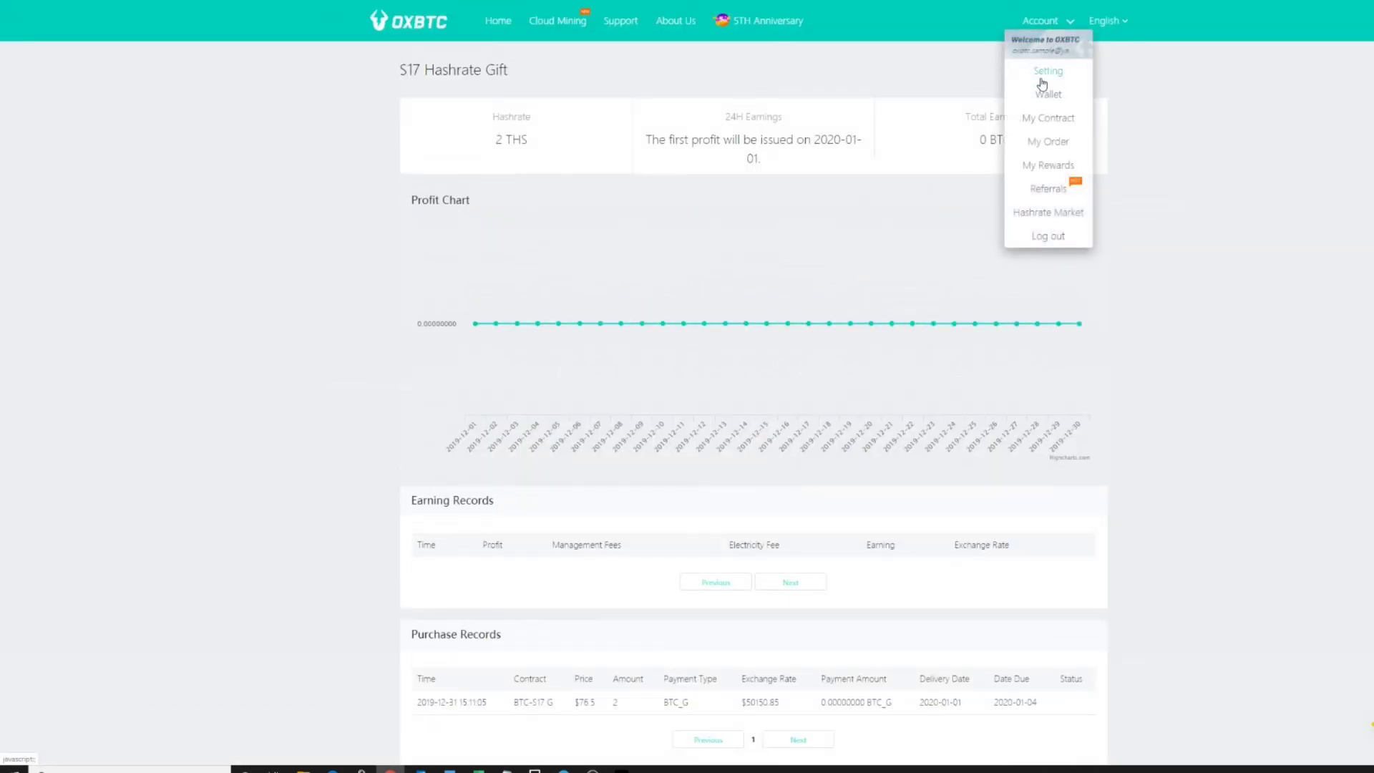
Step: Open the Wallet page and highlight the remaining 0.00071354 BTC balance
click(1045, 100)
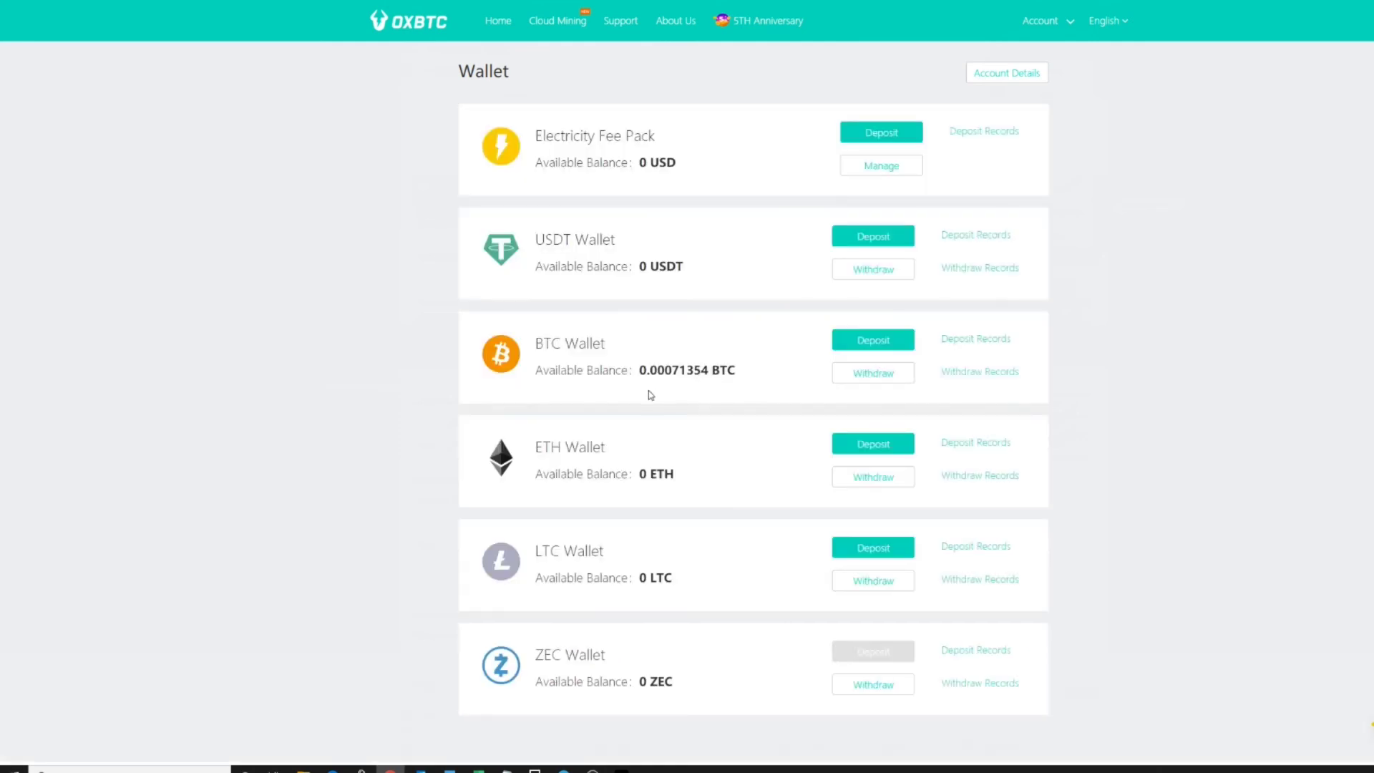
drag(665, 369, 720, 368)
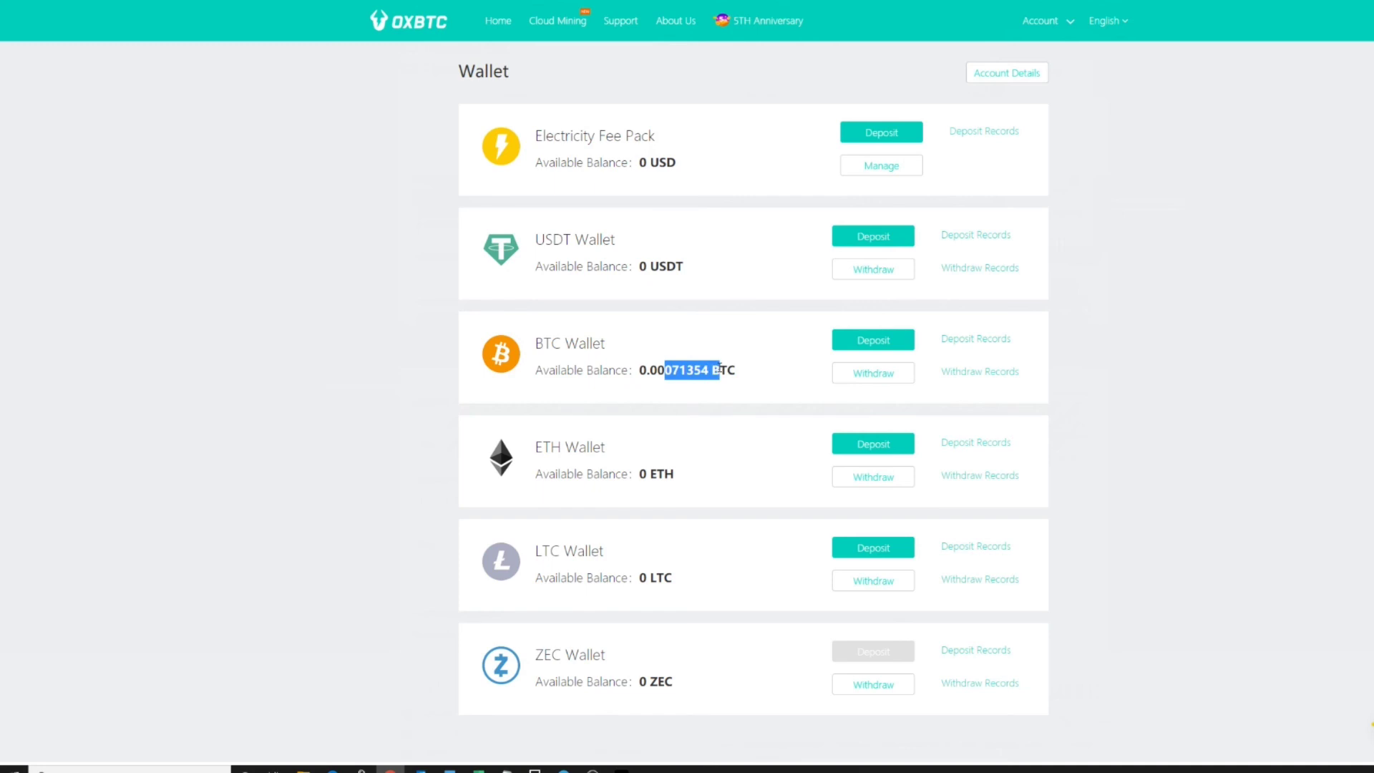